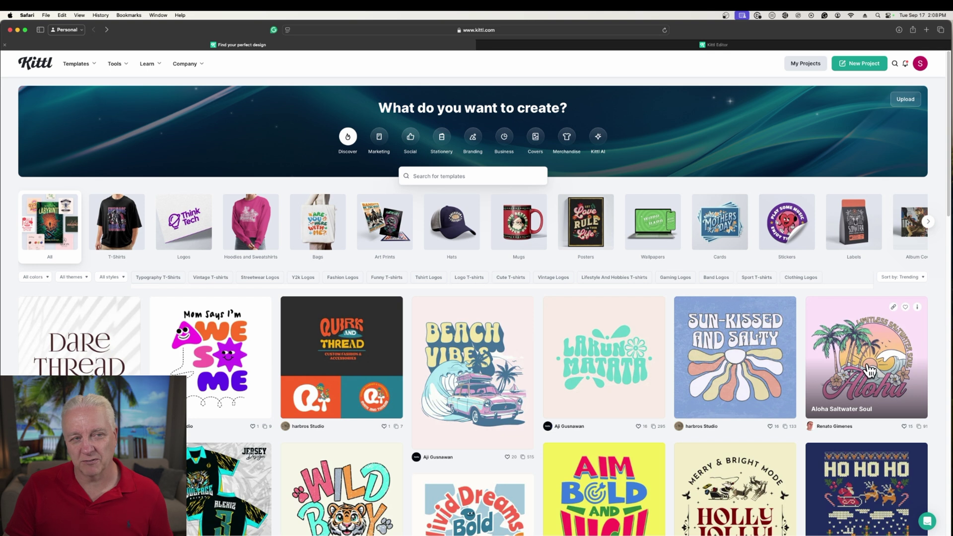
Switch to the SME Branding project and inspect the fill and border color styles of the circles in the color and B&W logos.
{"action": "left_click", "coordinate": [713, 44]}
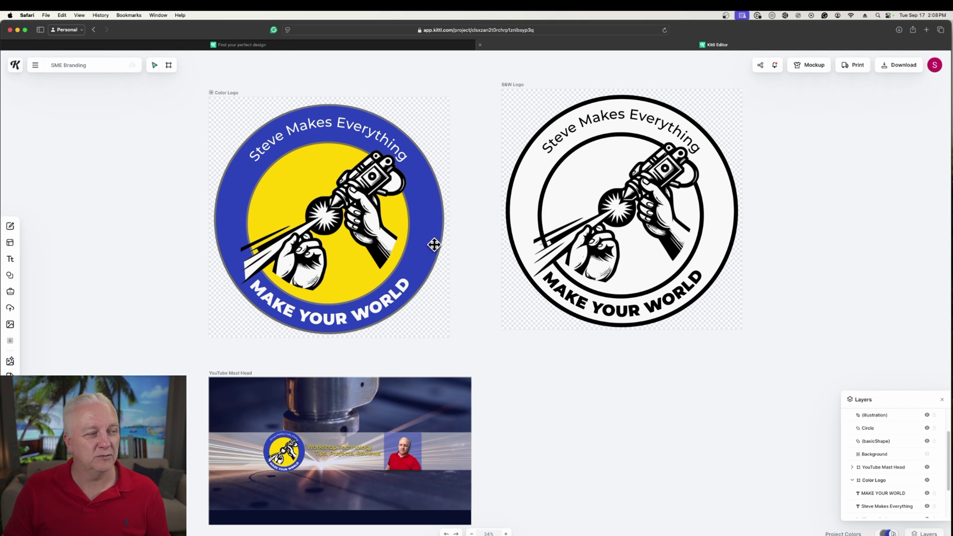
{"action": "left_click", "coordinate": [353, 281]}
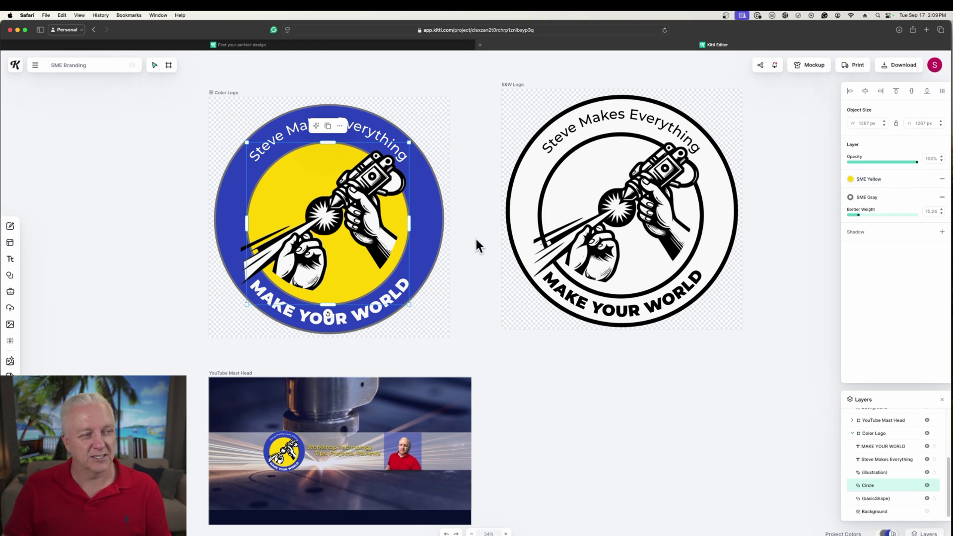
{"action": "left_click", "coordinate": [435, 228]}
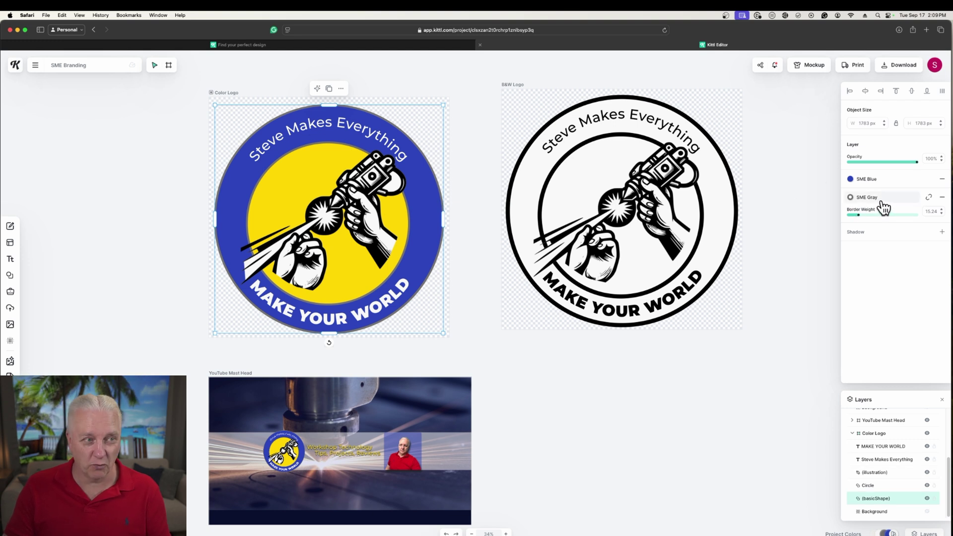
{"action": "left_click", "coordinate": [715, 229]}
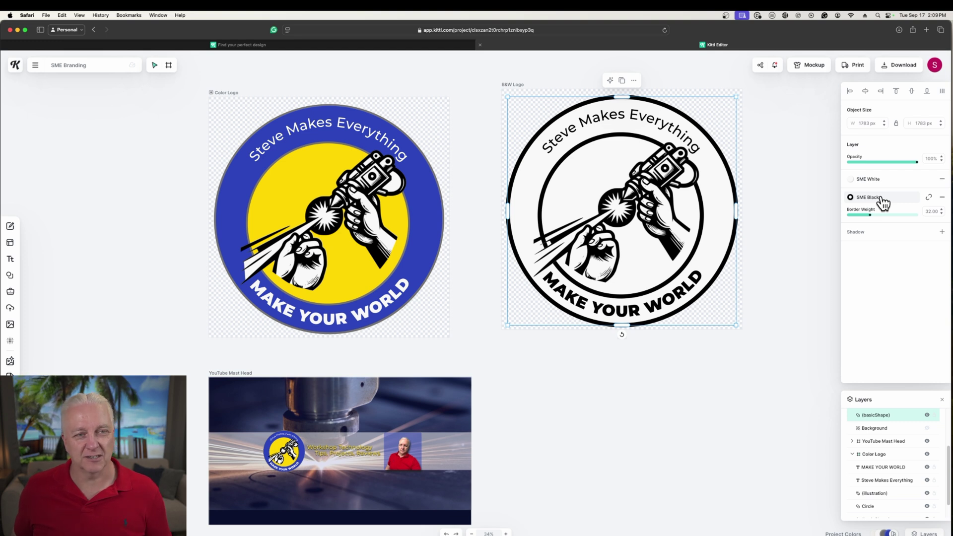
{"action": "left_click", "coordinate": [670, 407]}
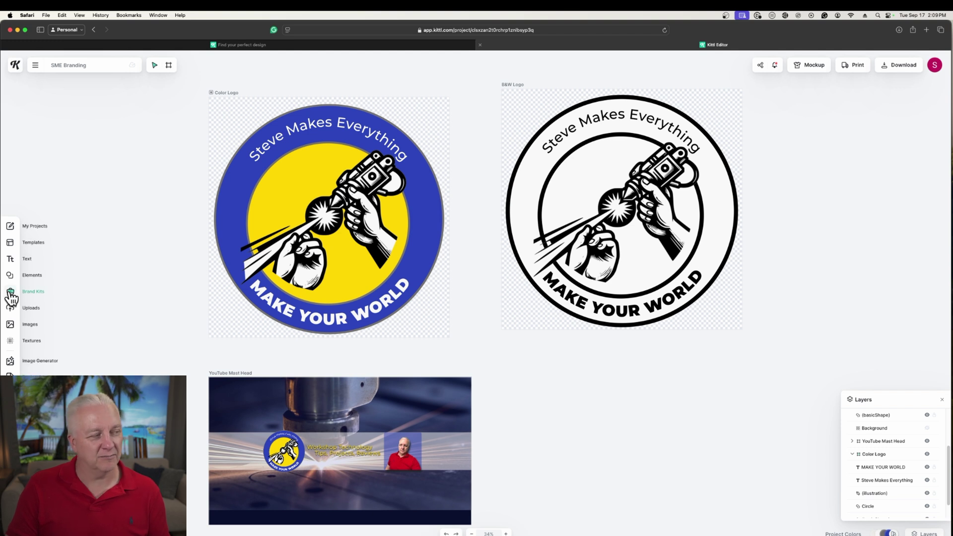
View the saved brand kits and examine the text, color and shadow styles in the SteveMakesEverything kit.
{"action": "left_click", "coordinate": [35, 293]}
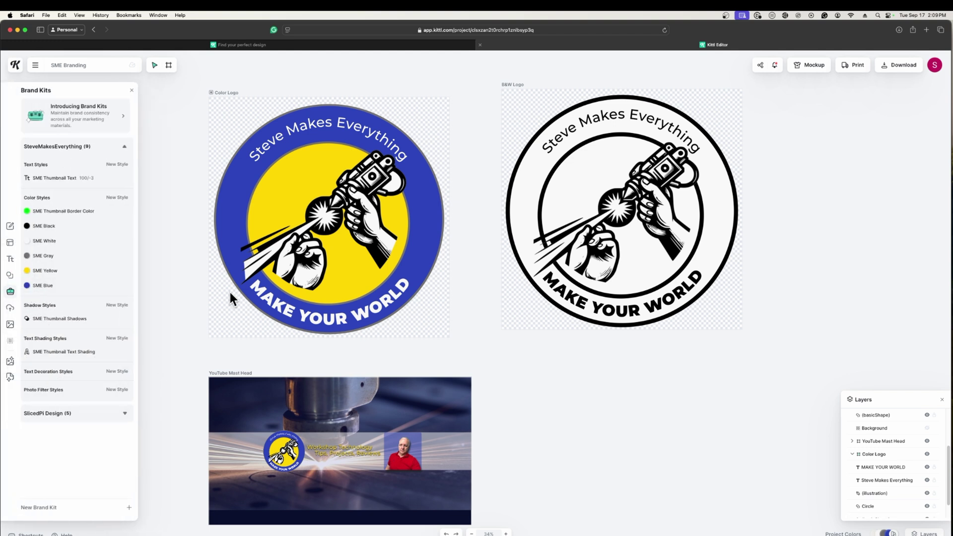
{"action": "left_click", "coordinate": [124, 146]}
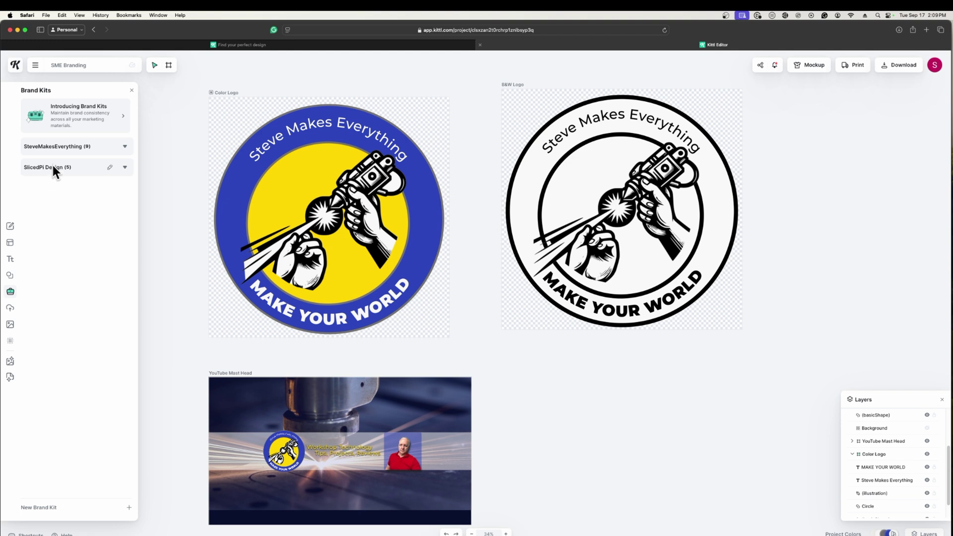
{"action": "left_click", "coordinate": [125, 147]}
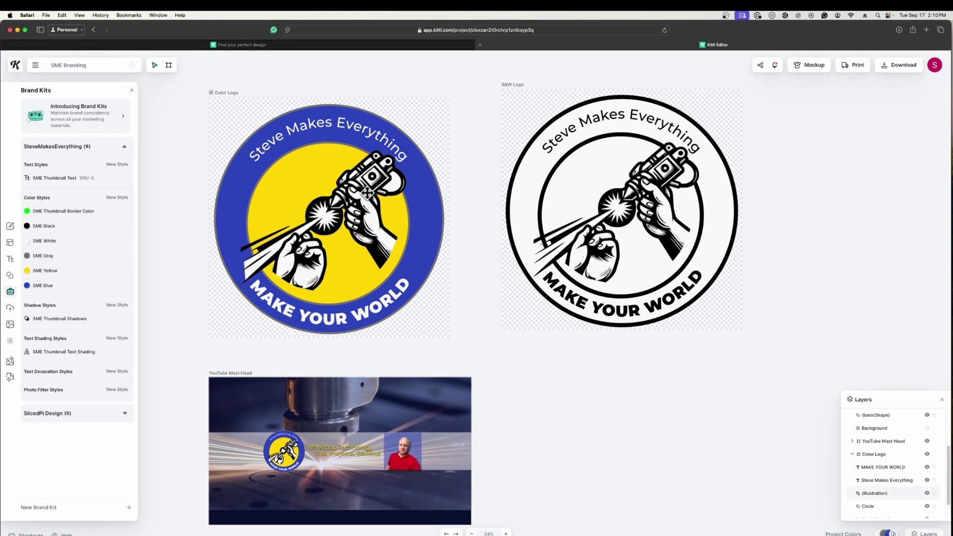
Add a shadow to the outer blue circle of the color logo and choose from its saved shadow styles.
{"action": "left_click", "coordinate": [443, 201]}
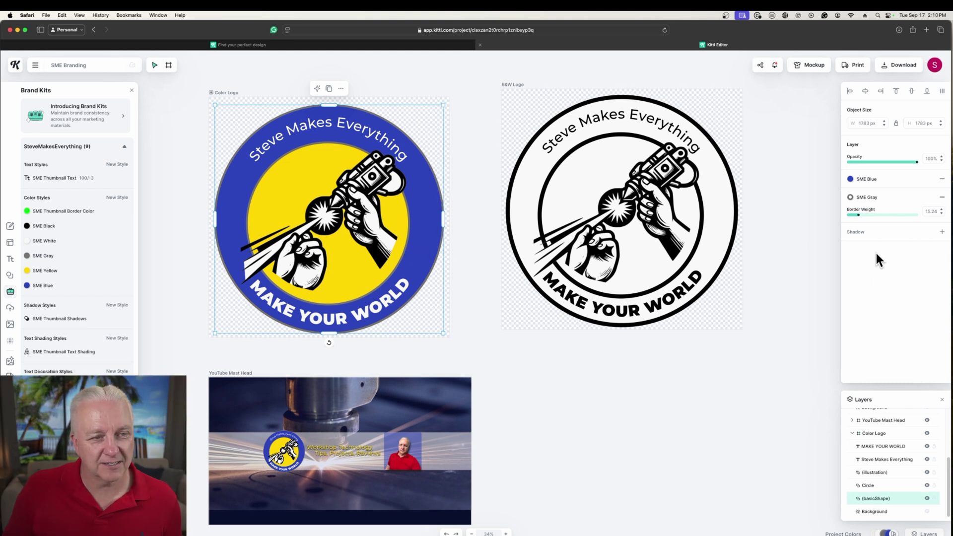
{"action": "left_click", "coordinate": [856, 233]}
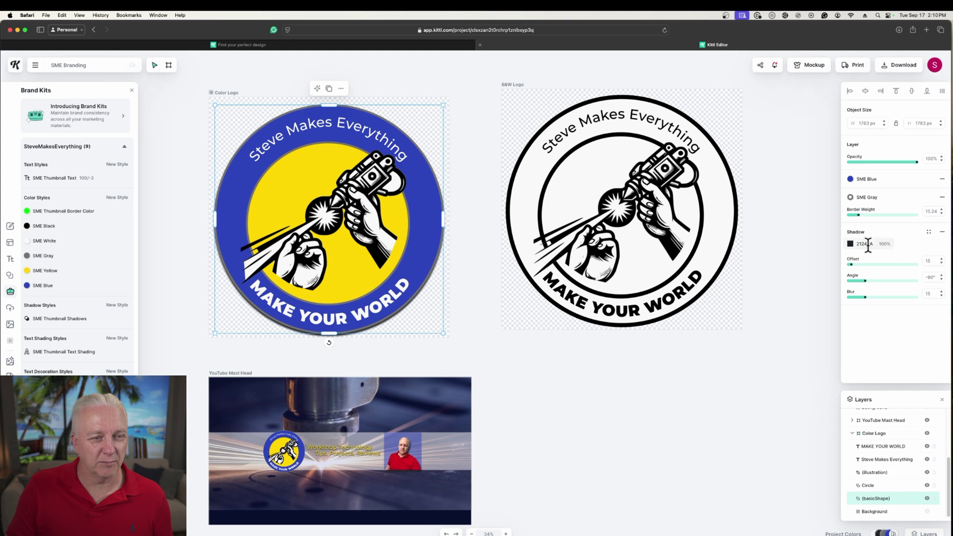
{"action": "left_click", "coordinate": [929, 233]}
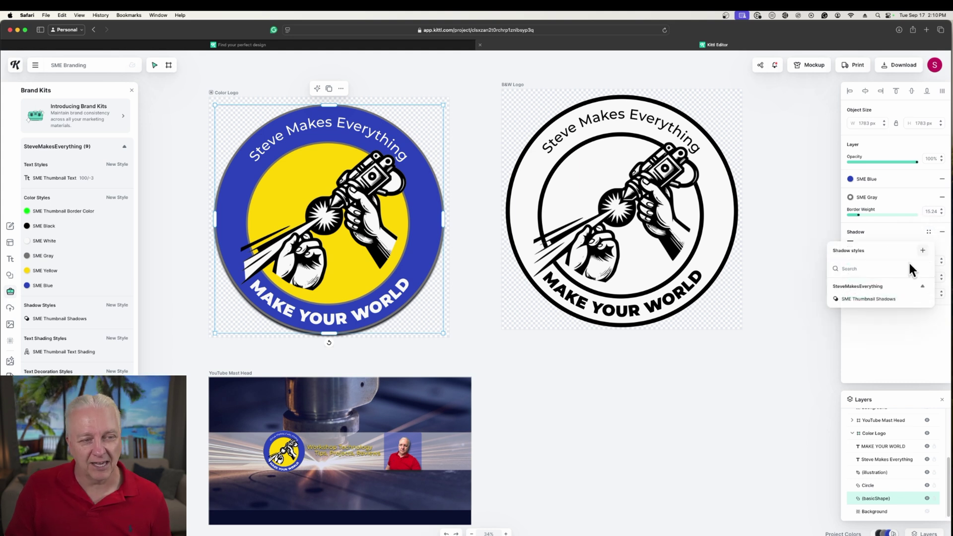
{"action": "left_click", "coordinate": [846, 300]}
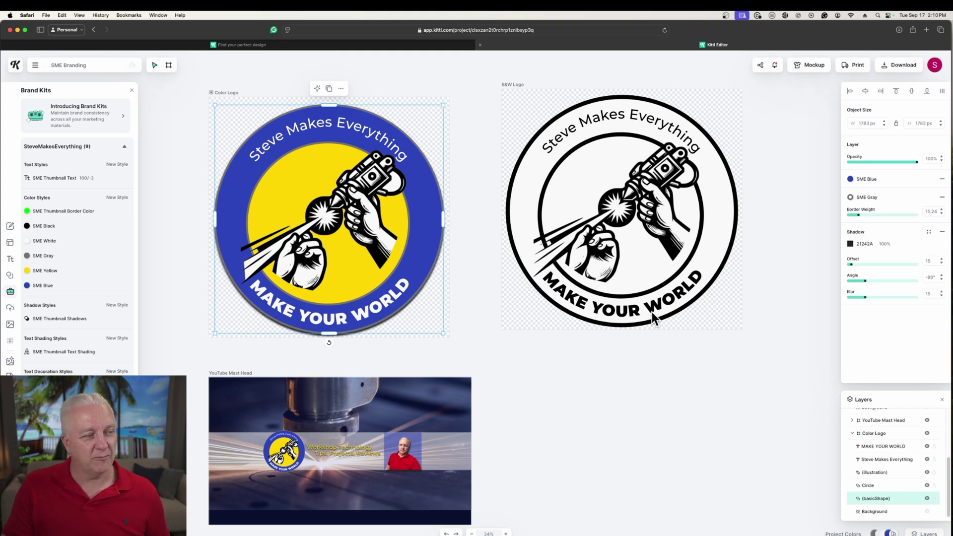
Browse the saved text styles available for the MAKE YOUR WORLD text on the color logo.
{"action": "left_click", "coordinate": [380, 306]}
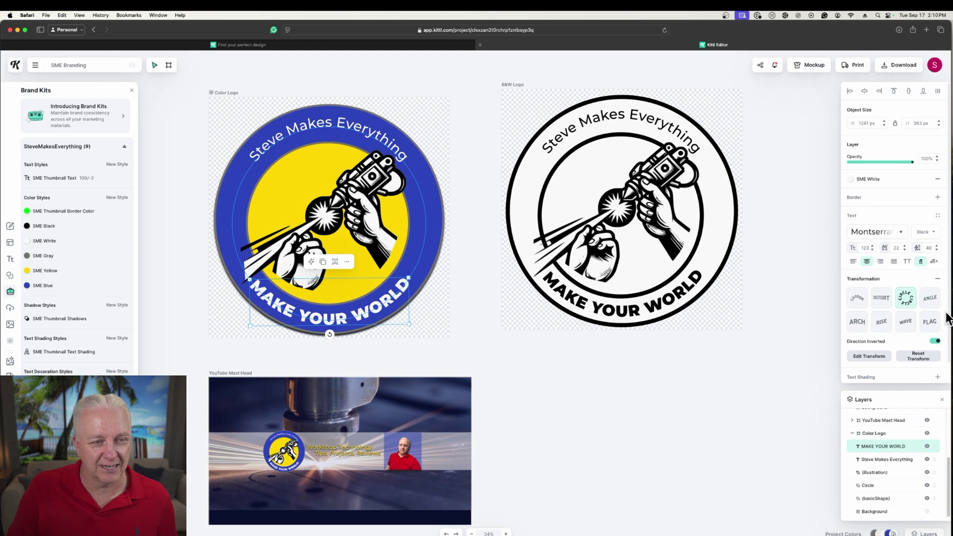
{"action": "left_click", "coordinate": [937, 216]}
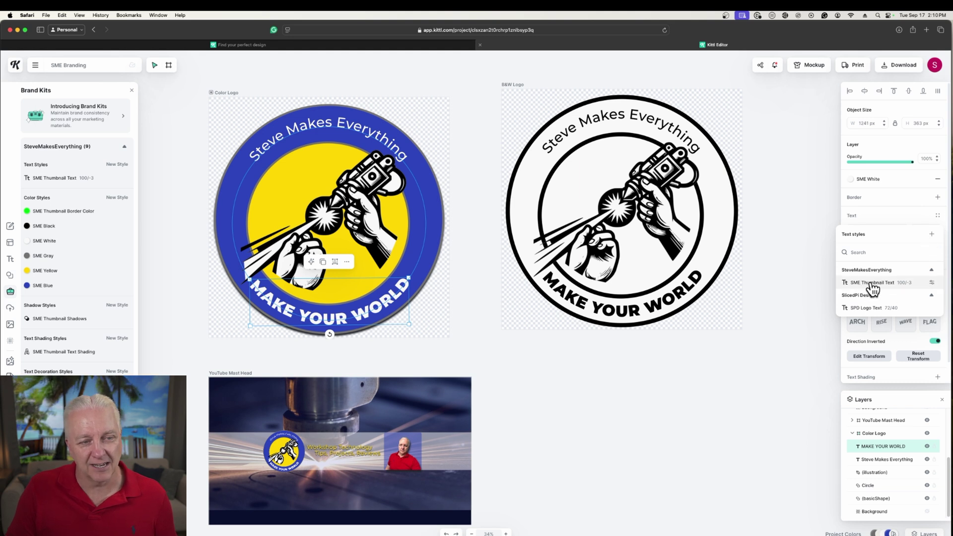
{"action": "left_click", "coordinate": [844, 308]}
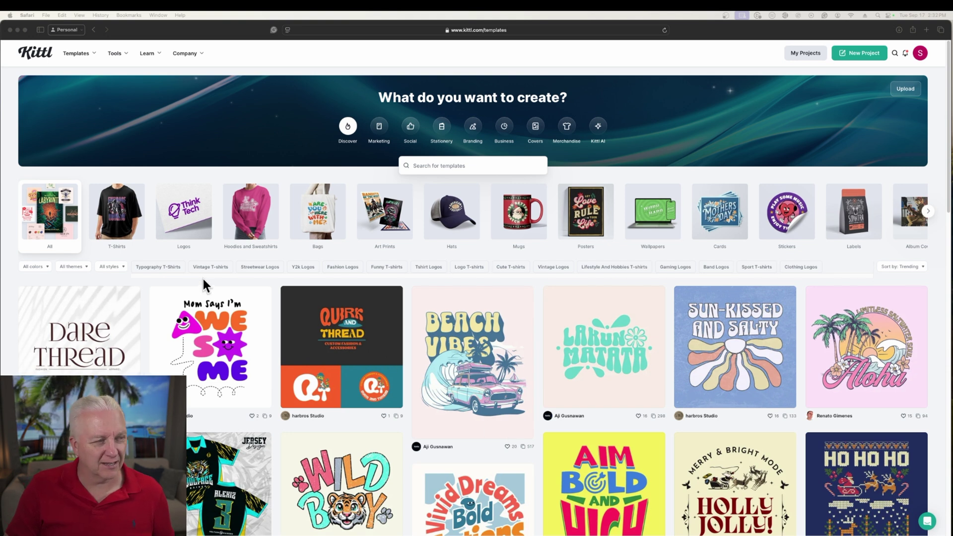
Browse the logo templates and open the Fitpower Studio template in the editor.
{"action": "left_click", "coordinate": [182, 221]}
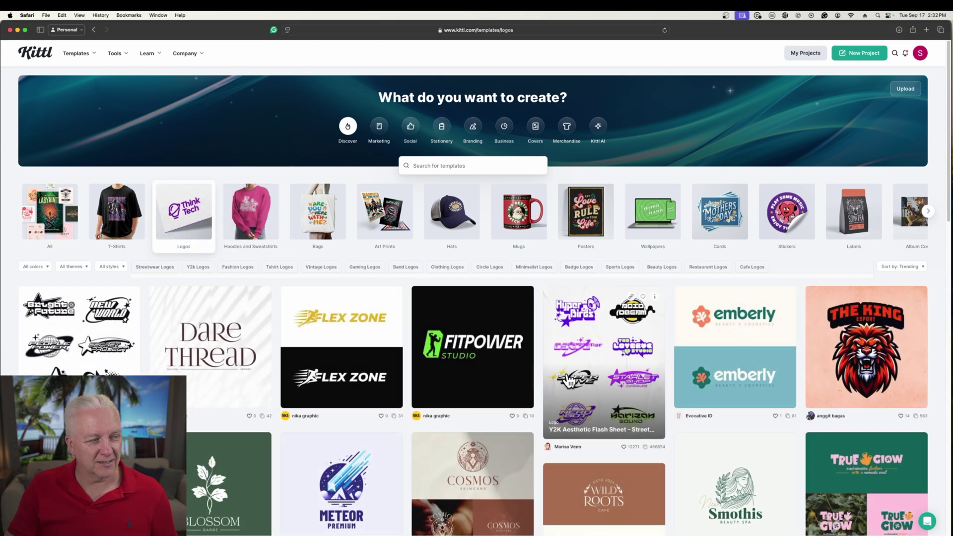
{"action": "scroll", "coordinate": [482, 353], "scroll_direction": "down", "scroll_amount": 1}
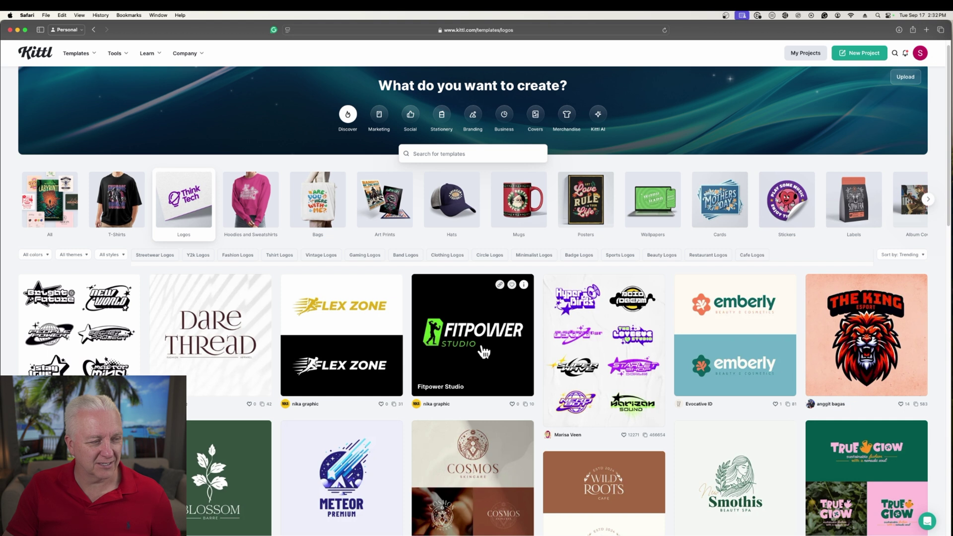
{"action": "left_click", "coordinate": [481, 348]}
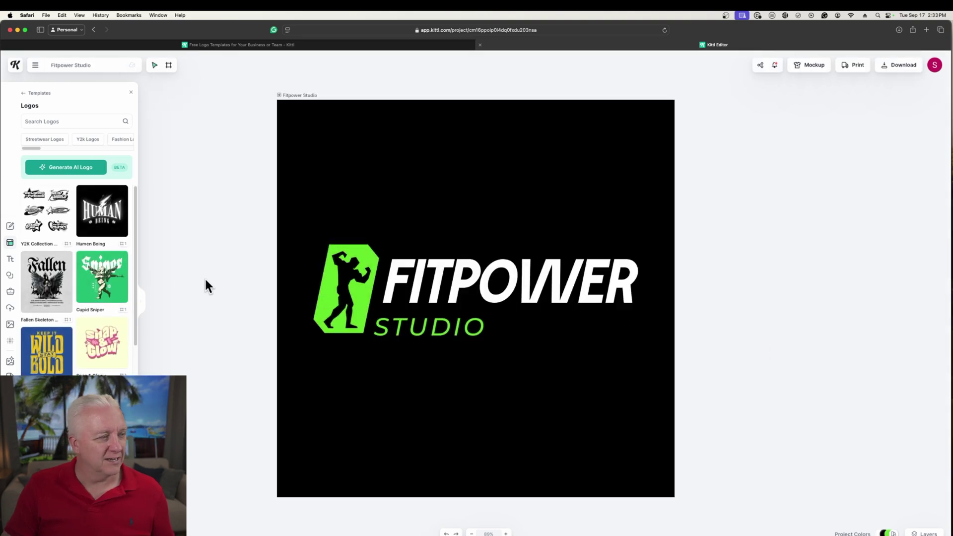
Create a brand kit named SMETest and collapse the SteveMakesEverything kit, leaving SMETest expanded.
{"action": "left_click", "coordinate": [12, 293]}
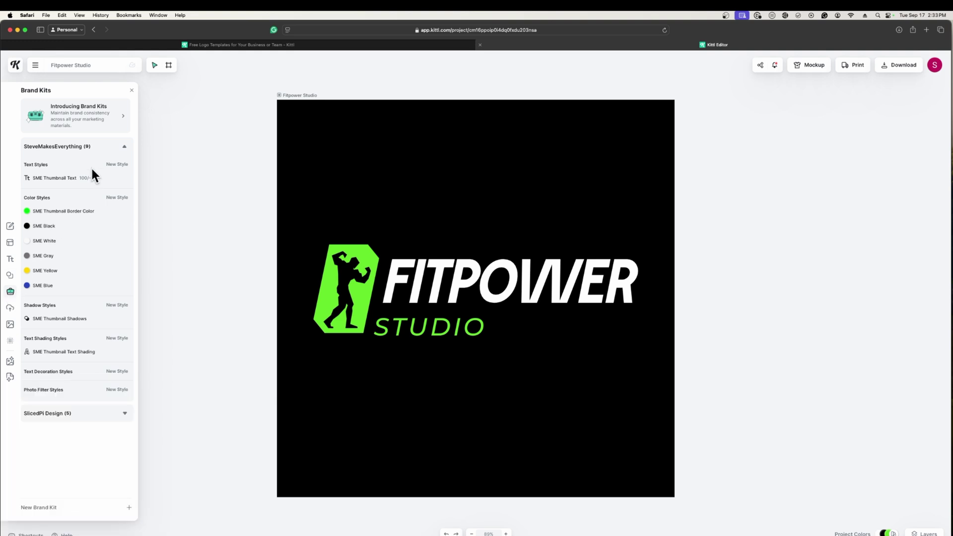
{"action": "left_click", "coordinate": [49, 510]}
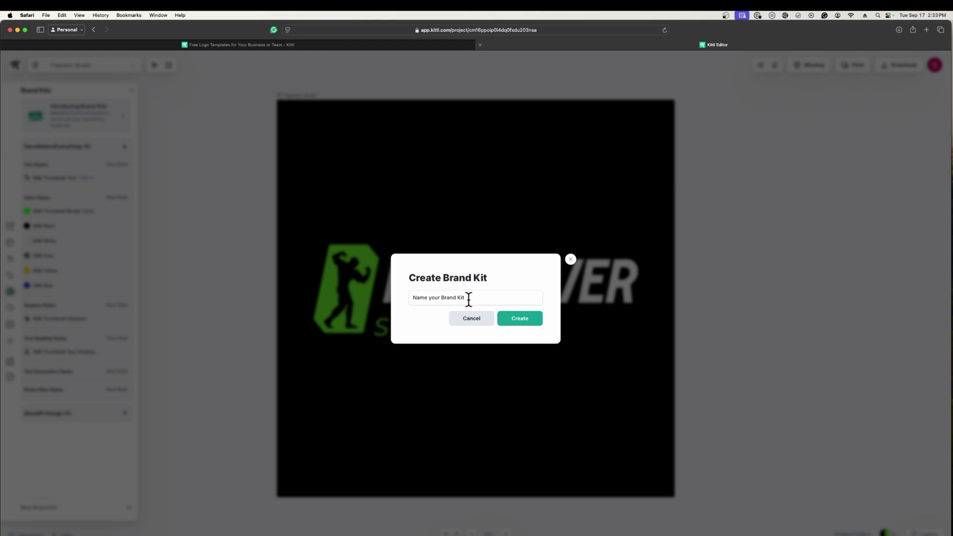
{"action": "type", "text": "SMETest"}
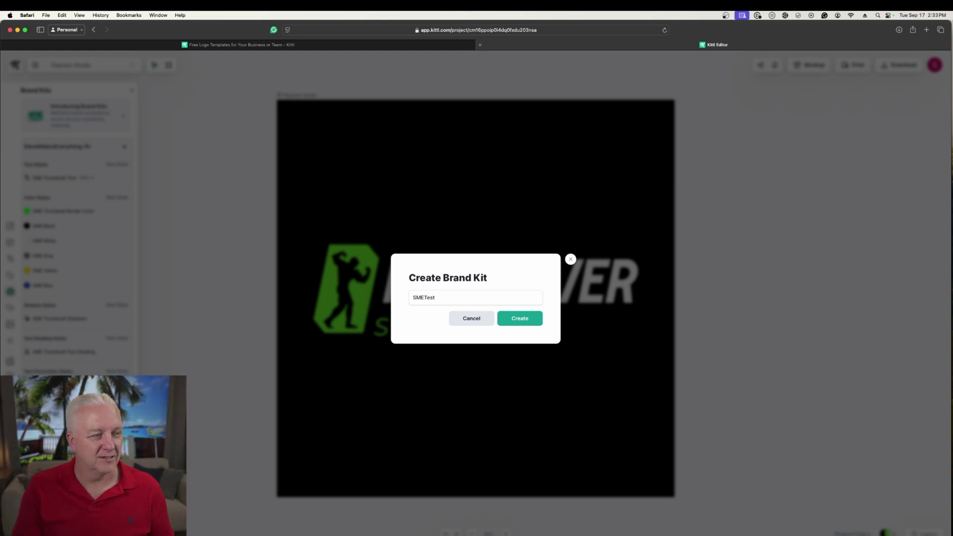
{"action": "key", "text": "Return"}
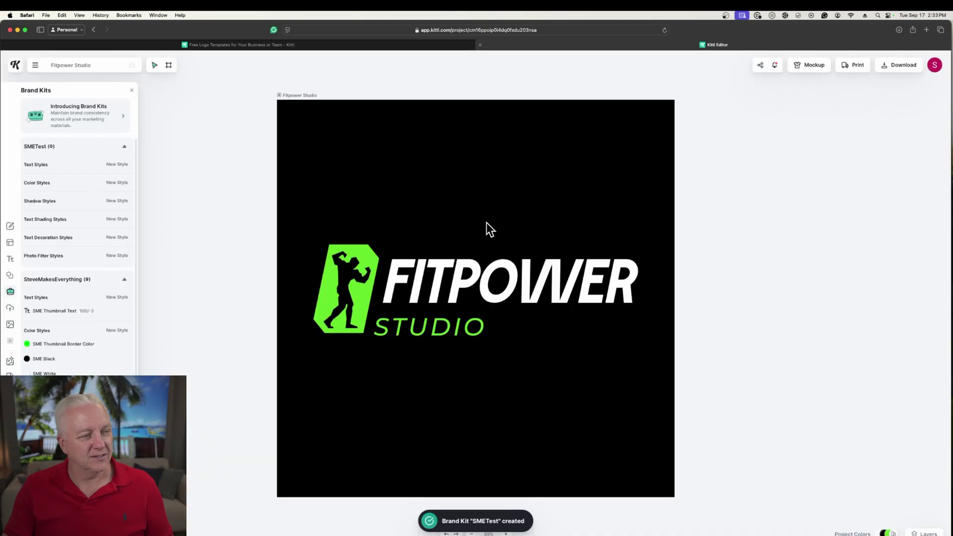
{"action": "left_click", "coordinate": [123, 283]}
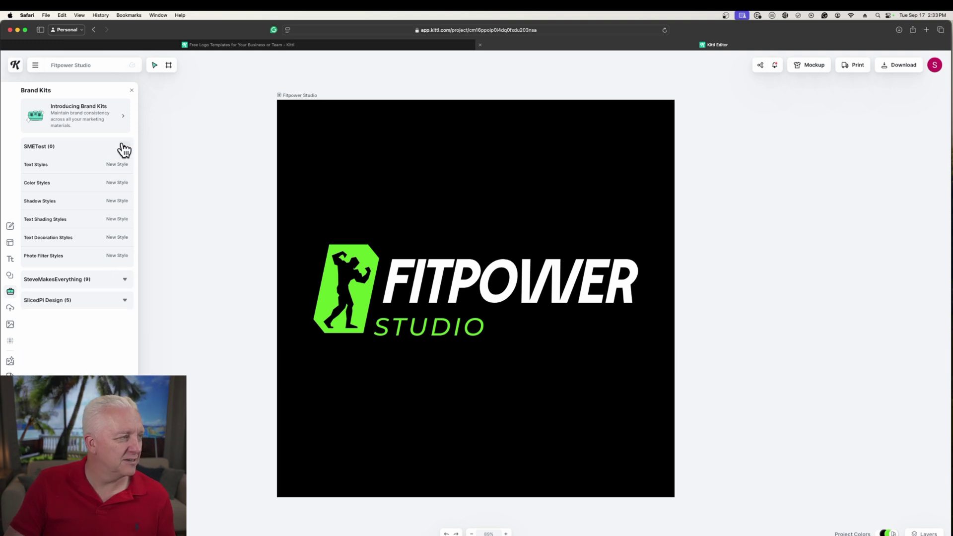
{"action": "left_click", "coordinate": [126, 148]}
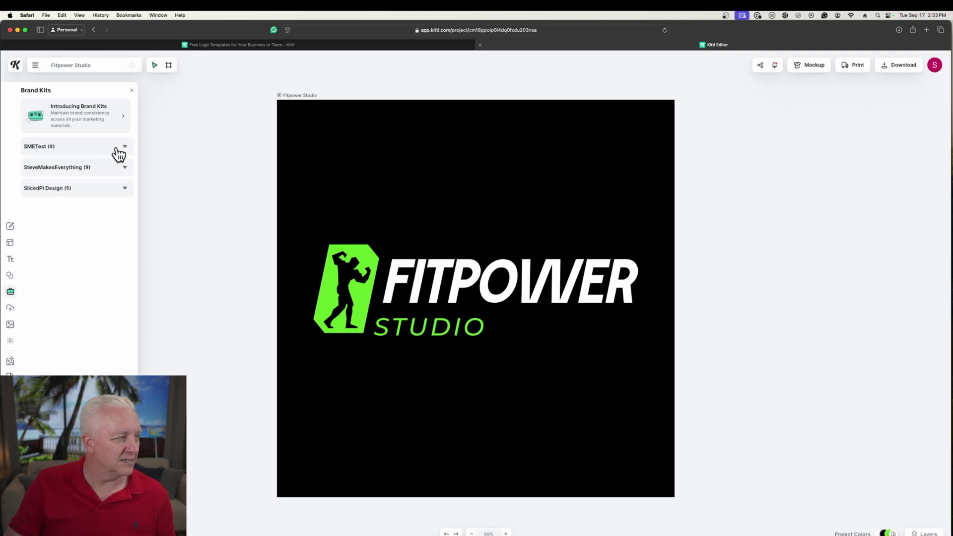
{"action": "left_click", "coordinate": [58, 150]}
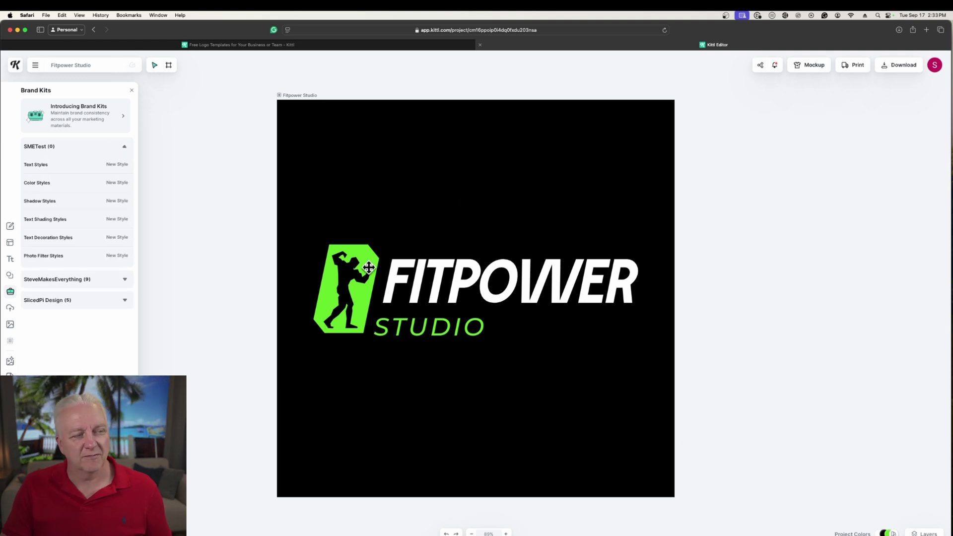
Save the green of the bodybuilder illustration as a color style named CorpGreen in the SMETest brand kit.
{"action": "left_click", "coordinate": [362, 294]}
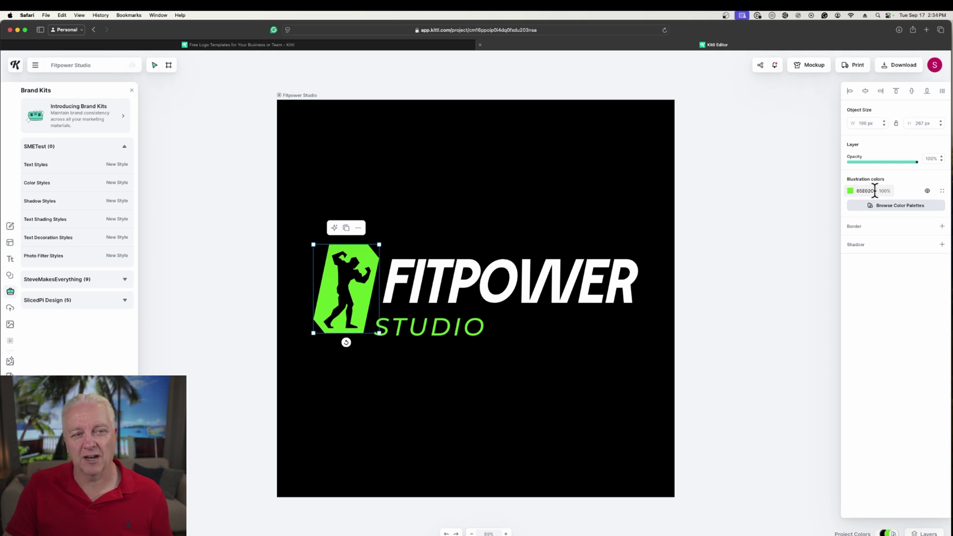
{"action": "left_click", "coordinate": [942, 192]}
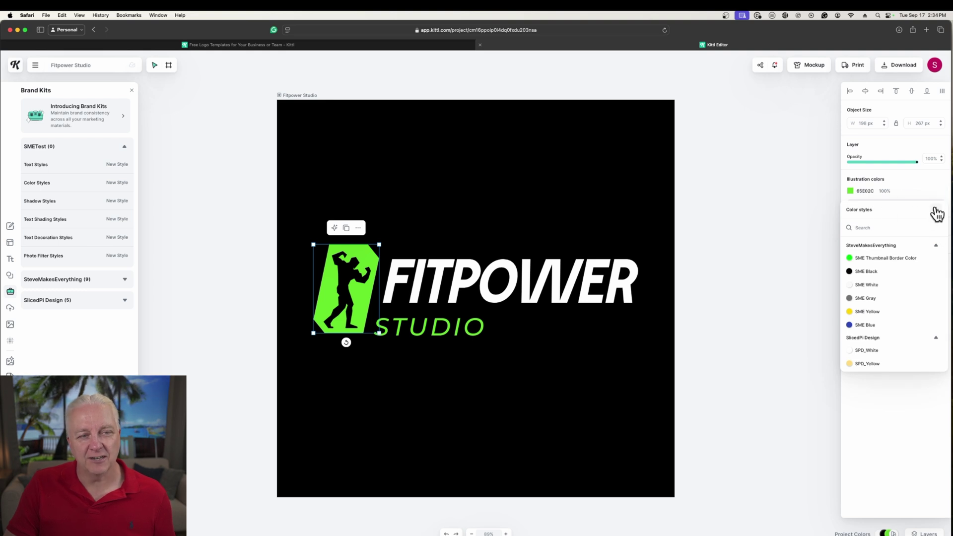
{"action": "left_click", "coordinate": [936, 209]}
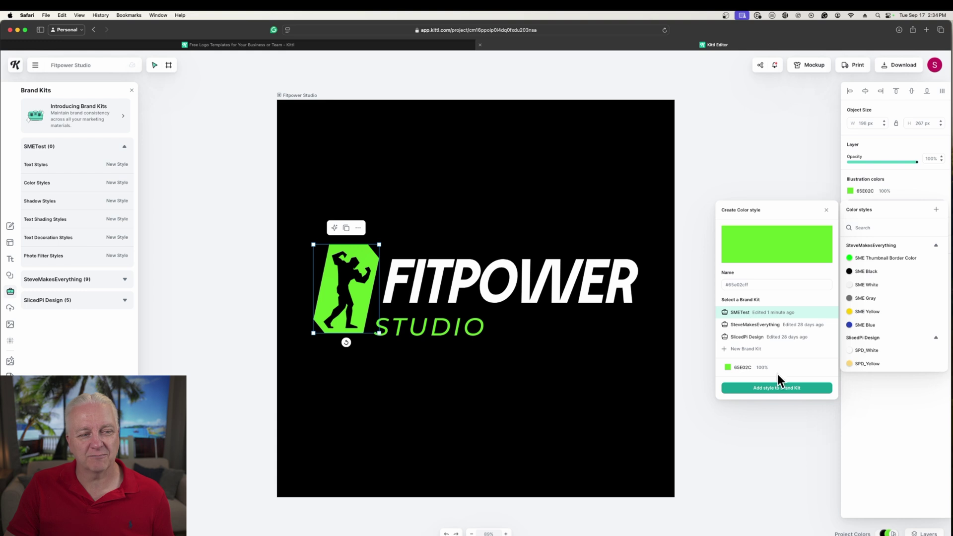
{"action": "left_click", "coordinate": [742, 285]}
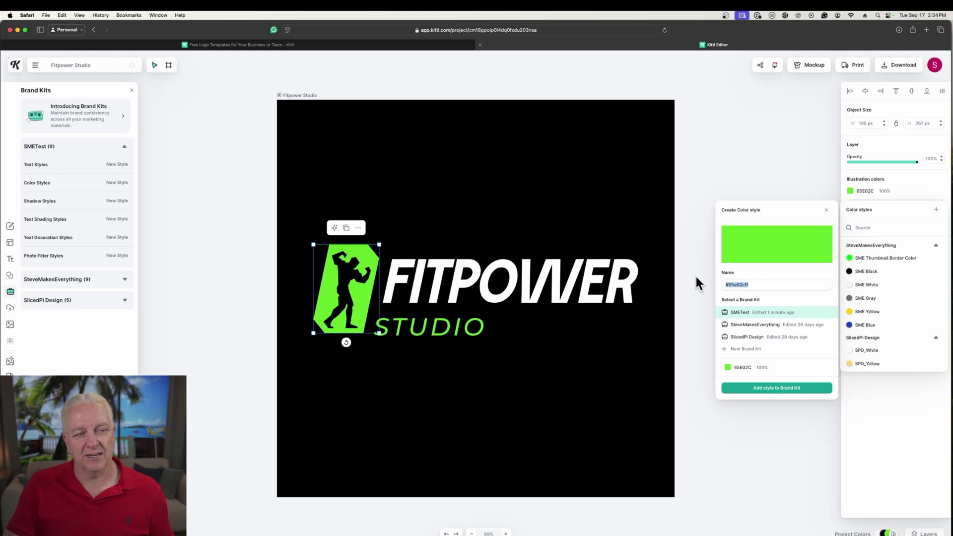
{"action": "type", "text": "CorpGreen"}
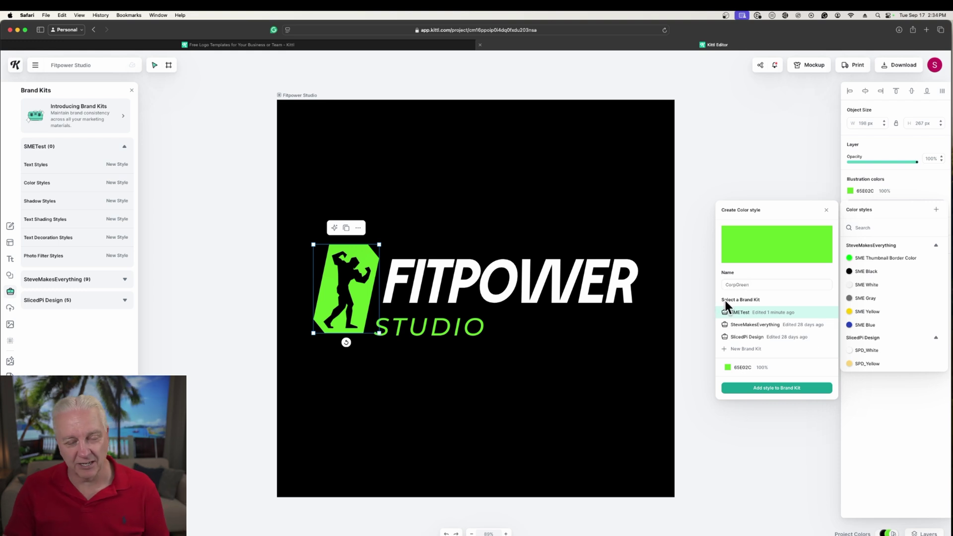
{"action": "left_click", "coordinate": [777, 391]}
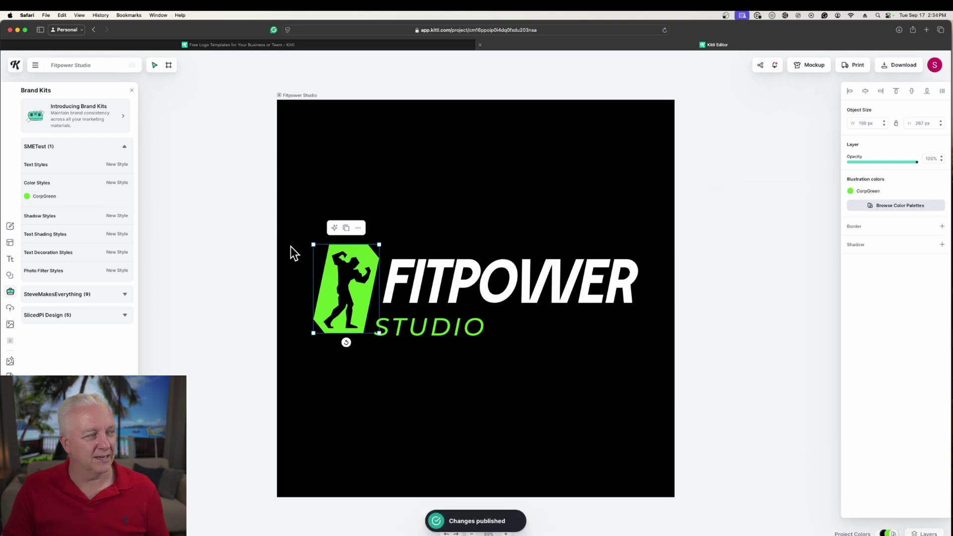
{"action": "mouse_move", "coordinate": [43, 201]}
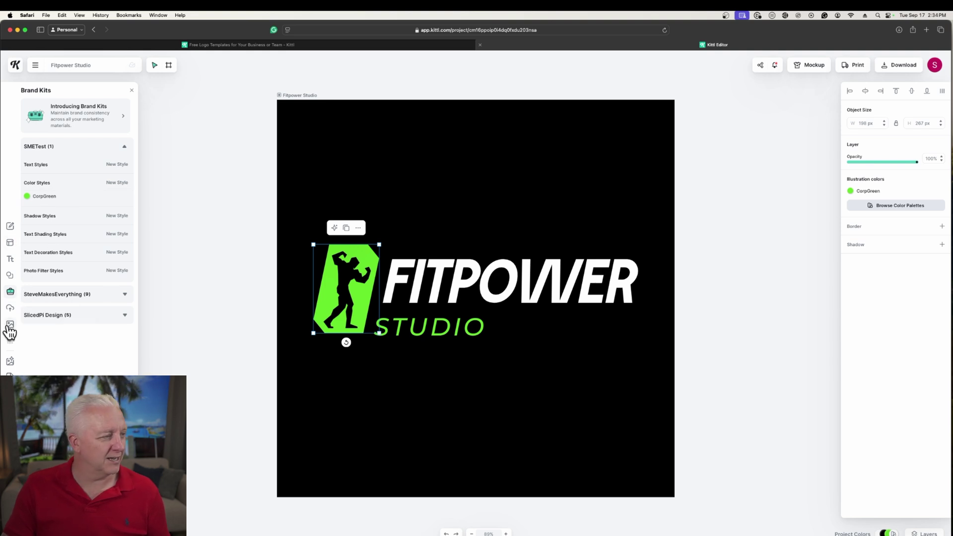
Test the CorpGreen color style on a small shape added beside the artboard, and delete the shape.
{"action": "left_click", "coordinate": [10, 275]}
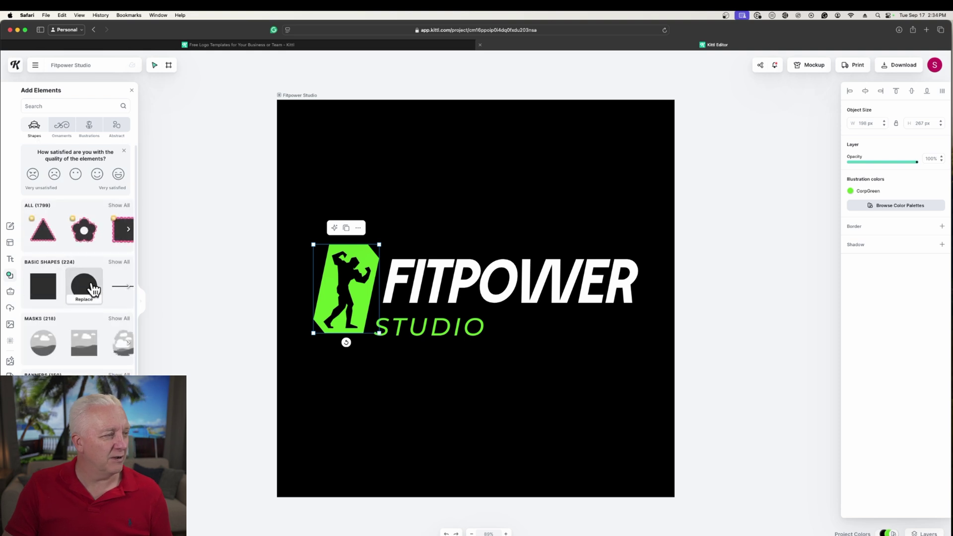
{"action": "left_click_drag", "start_coordinate": [554, 201], "coordinate": [742, 233]}
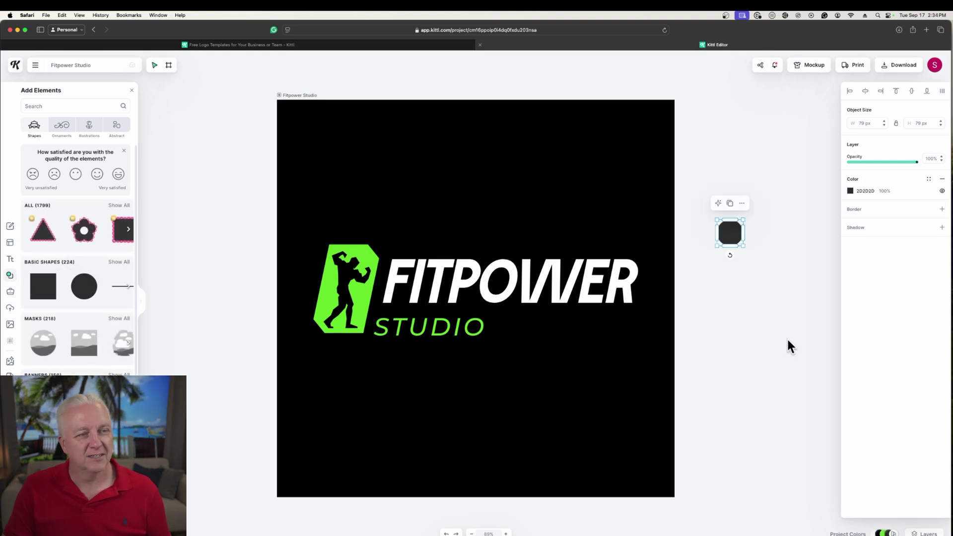
{"action": "left_click", "coordinate": [928, 179]}
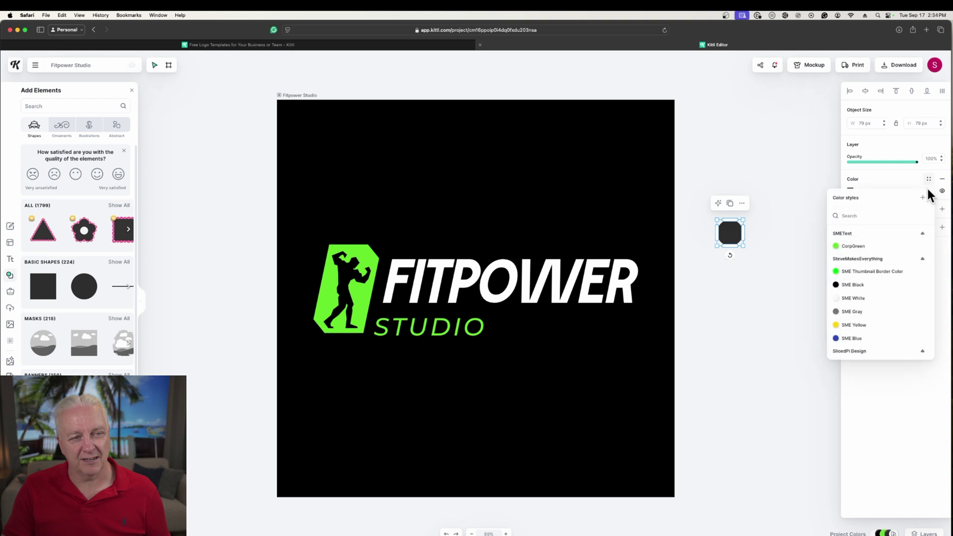
{"action": "left_click", "coordinate": [852, 247]}
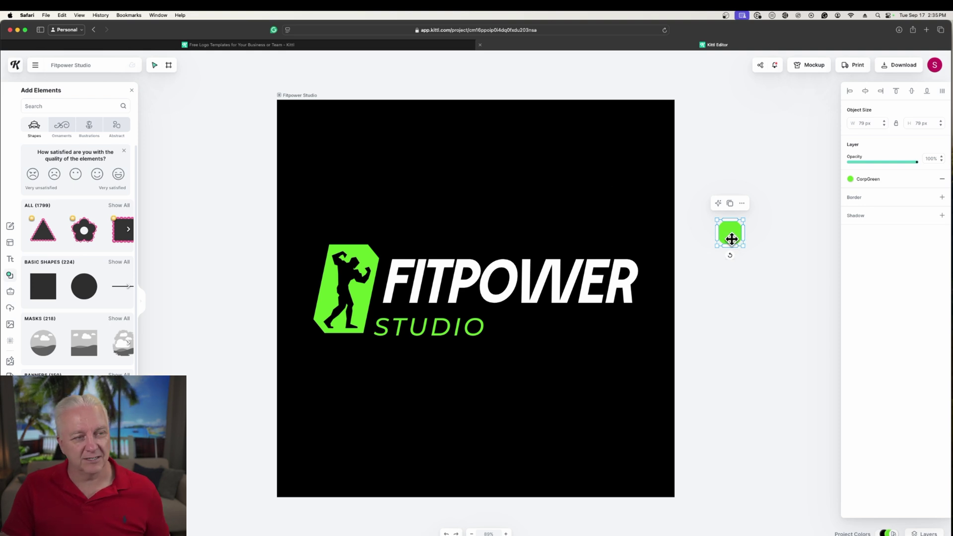
{"action": "key", "text": "BackSpace"}
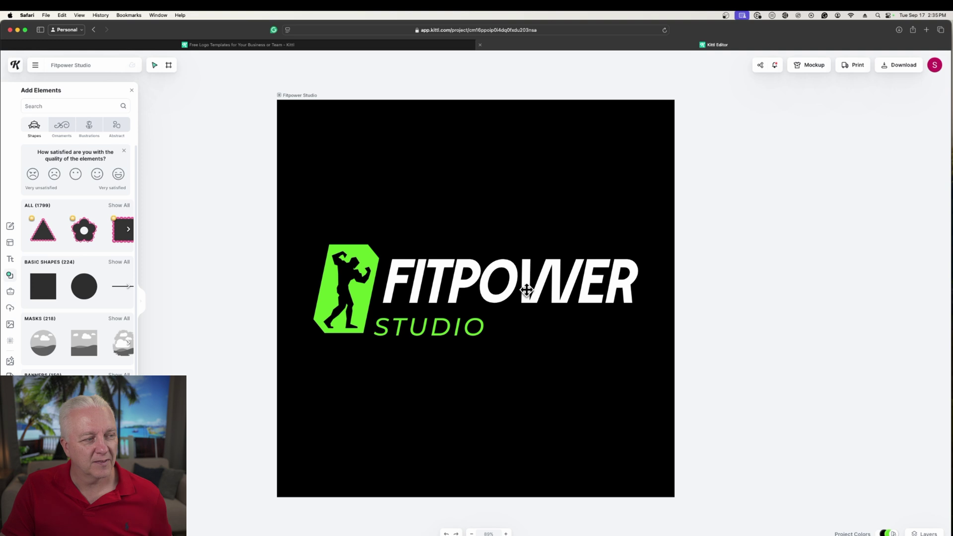
Save the white of the FITPOWER text as a color style named CorpWhite in the SMETest brand kit.
{"action": "left_click", "coordinate": [440, 293]}
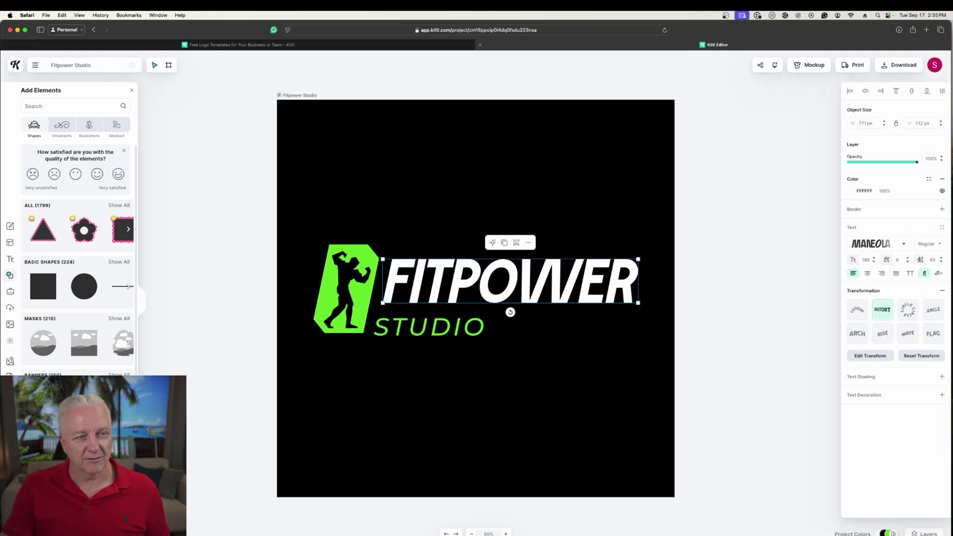
{"action": "left_click", "coordinate": [929, 180]}
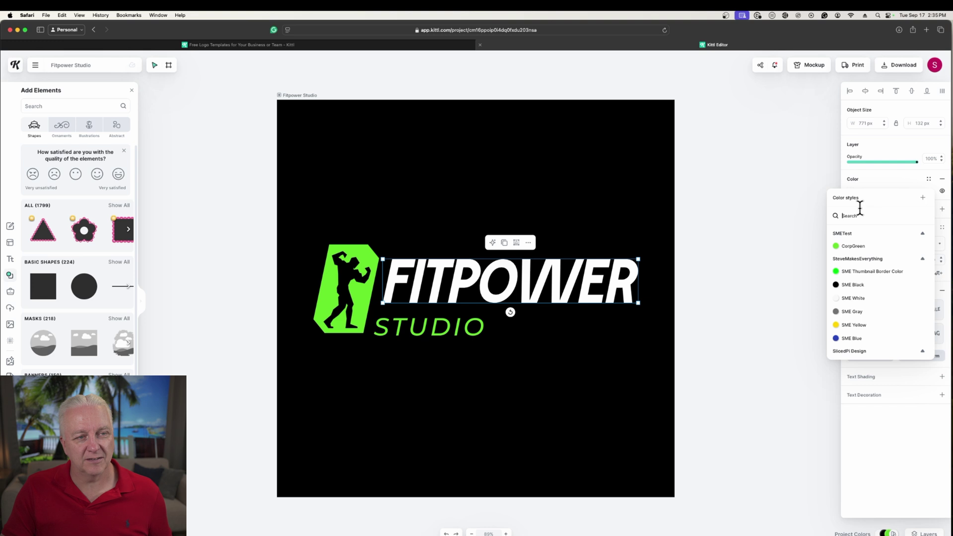
{"action": "left_click", "coordinate": [923, 198]}
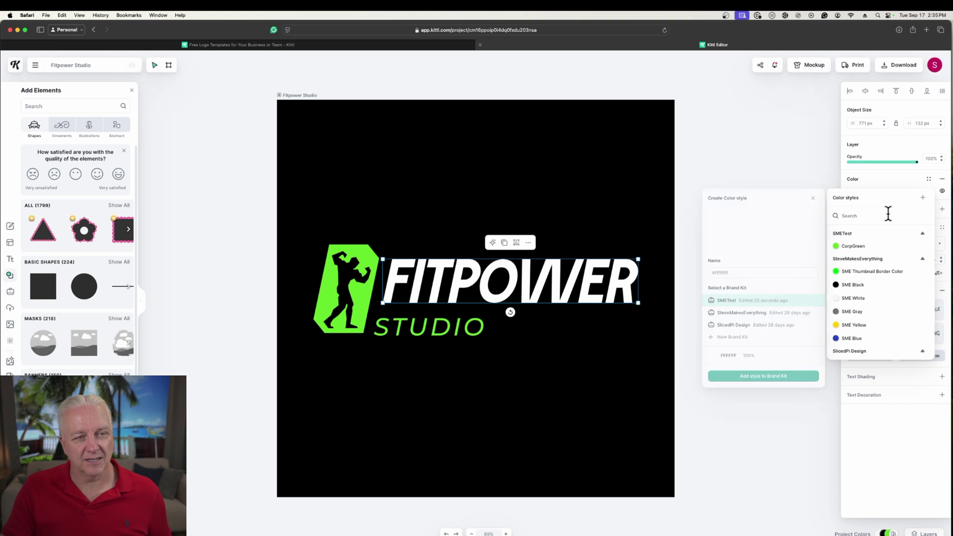
{"action": "left_click", "coordinate": [736, 269]}
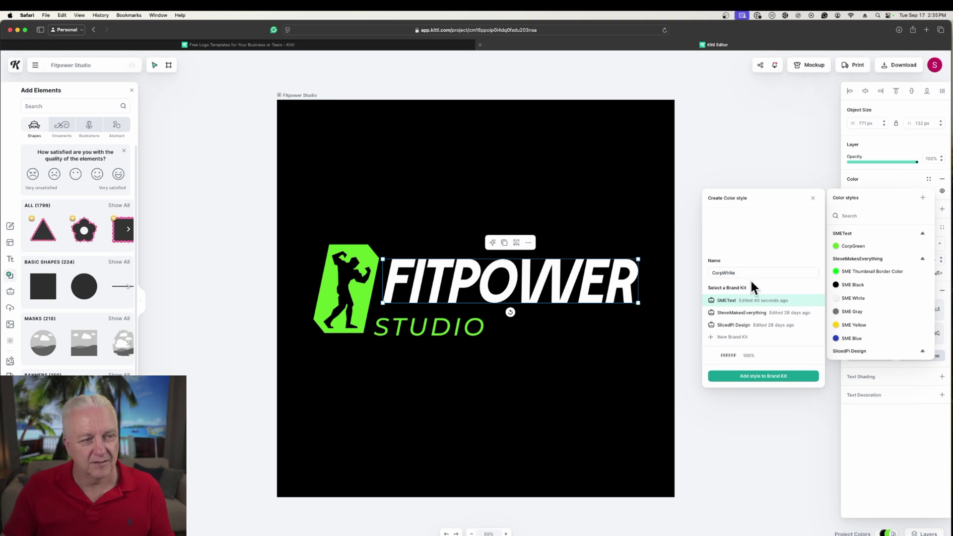
{"action": "left_click", "coordinate": [796, 376]}
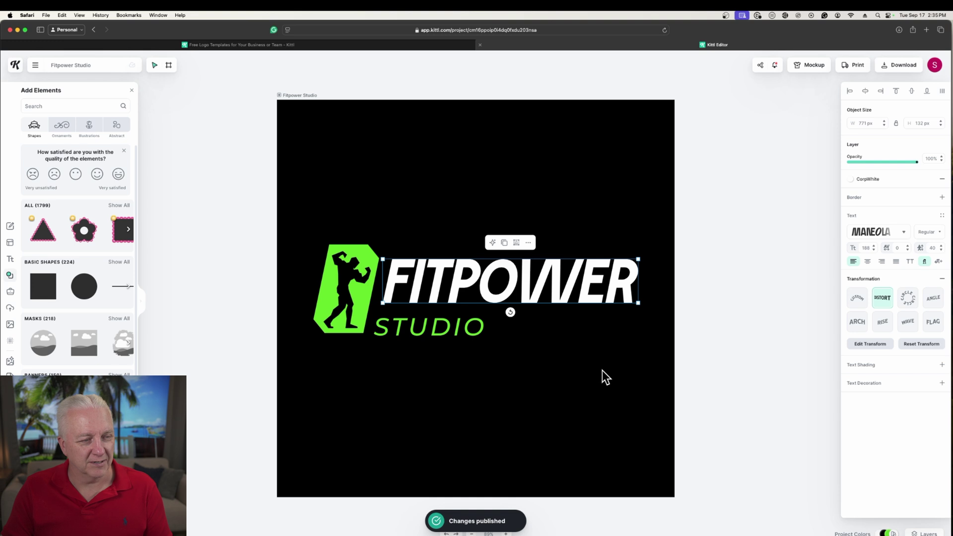
{"action": "left_click", "coordinate": [588, 378]}
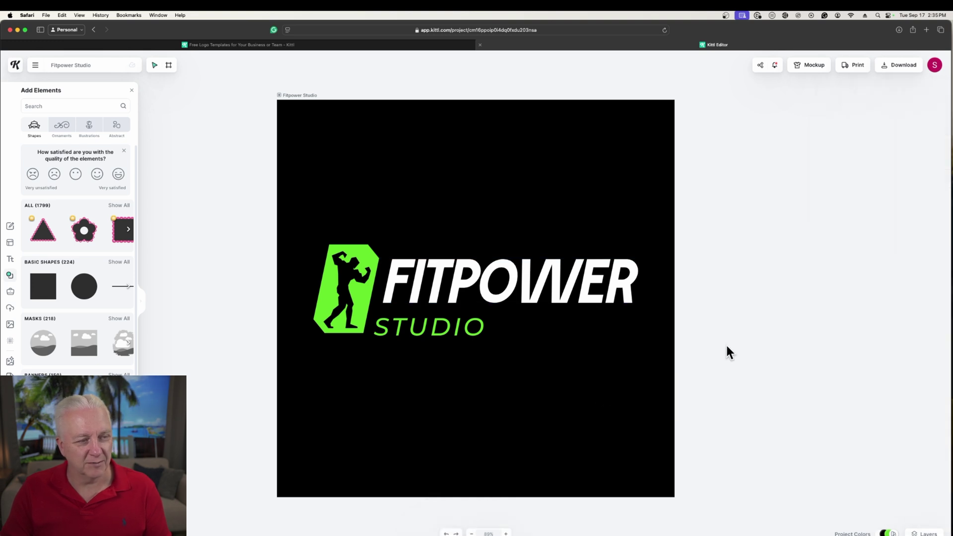
Save the artboard background's black as a color style named CorpBlack in the SMETest brand kit.
{"action": "key", "text": "l"}
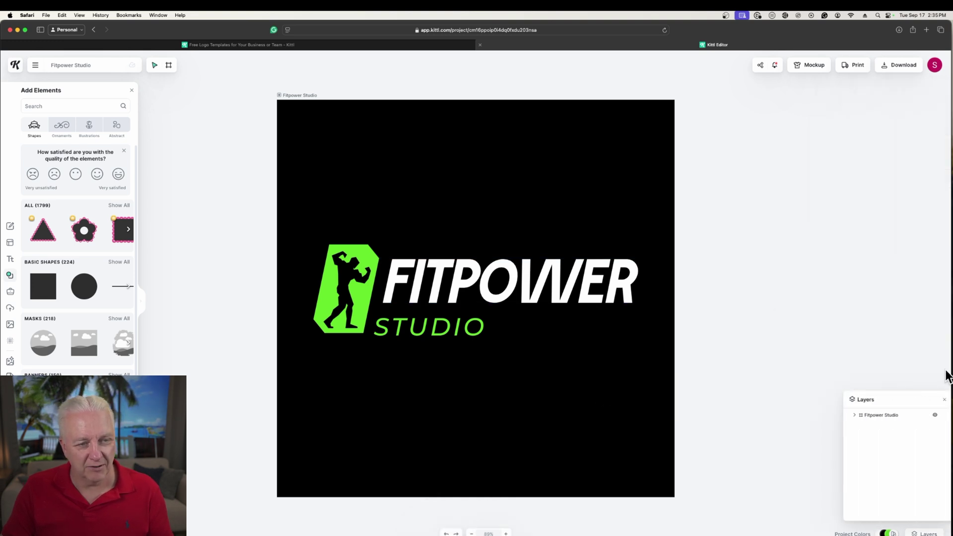
{"action": "left_click", "coordinate": [852, 416]}
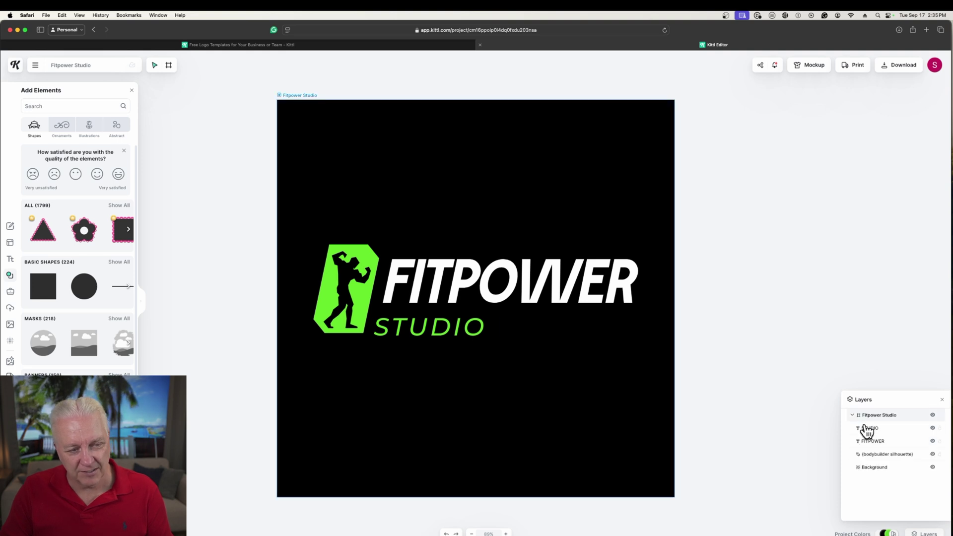
{"action": "left_click", "coordinate": [893, 467]}
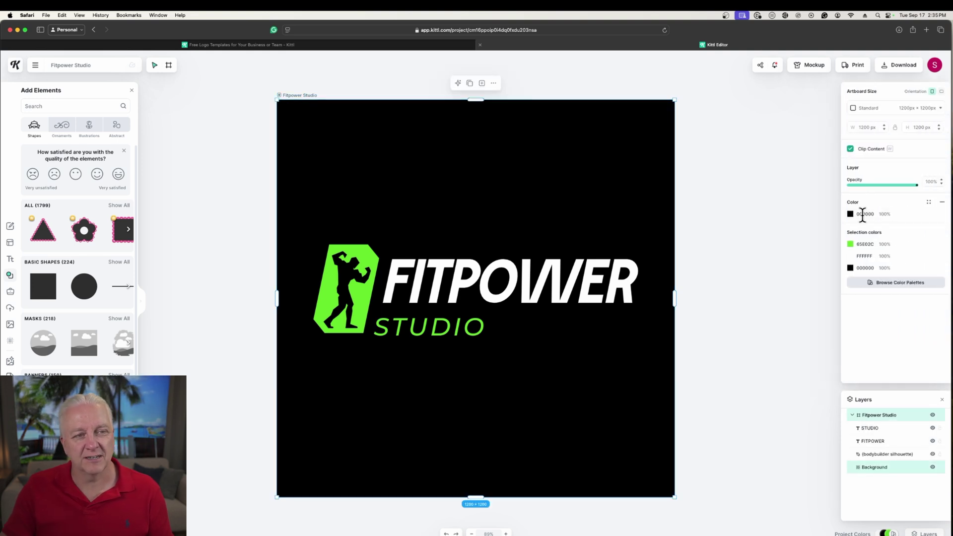
{"action": "left_click", "coordinate": [928, 204]}
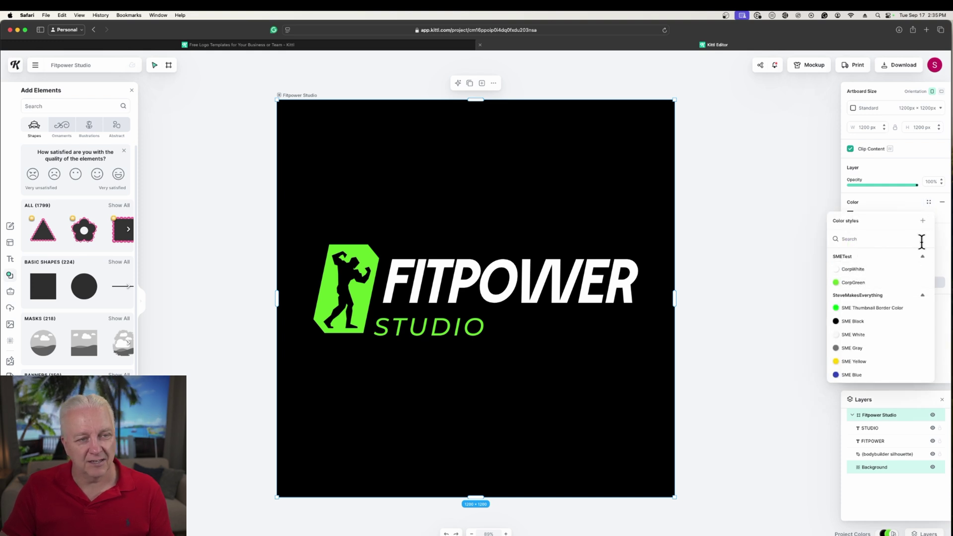
{"action": "left_click", "coordinate": [923, 221]}
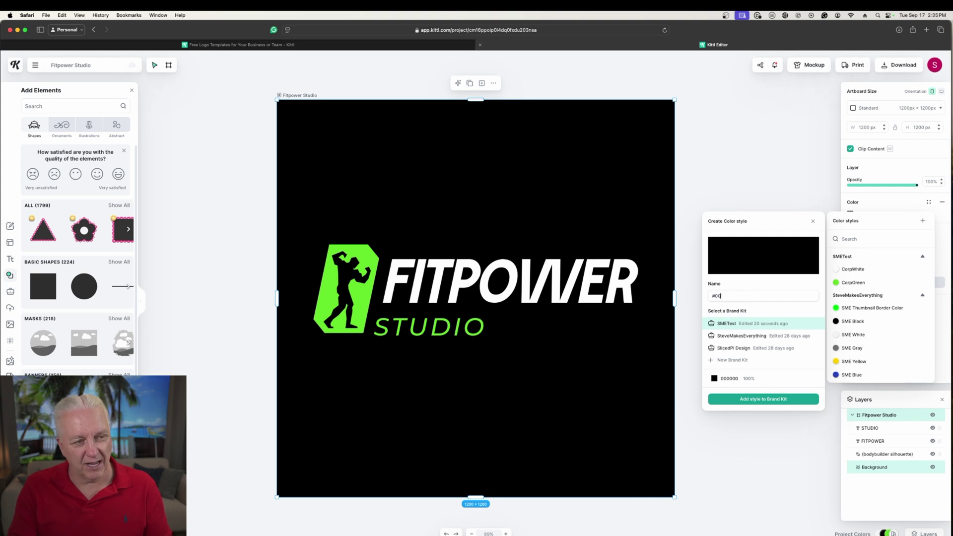
{"action": "type", "text": "CorpBlack"}
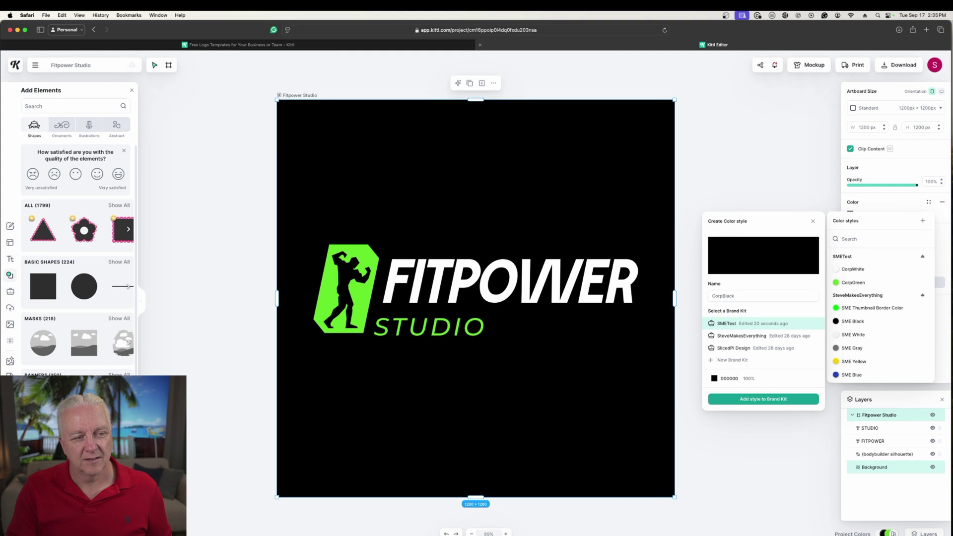
{"action": "left_click", "coordinate": [791, 402]}
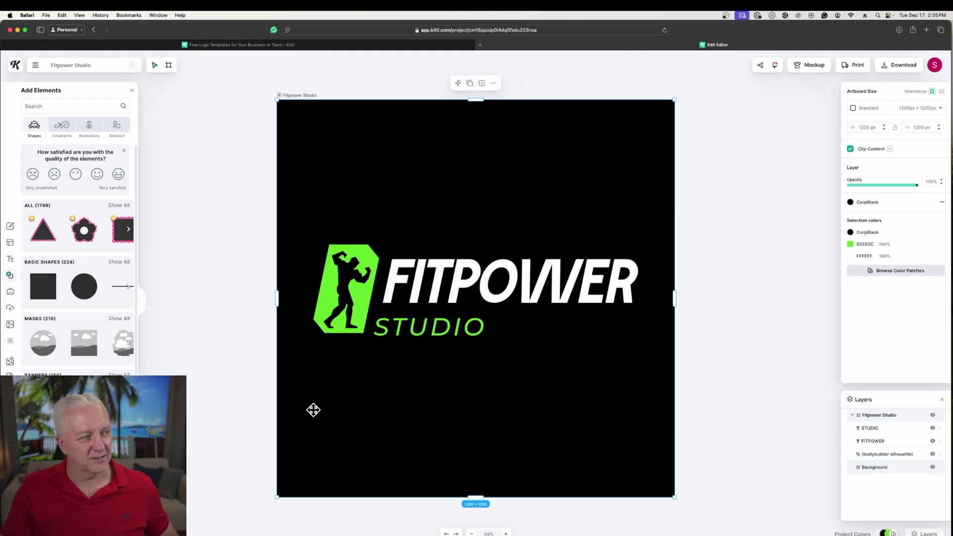
Try the CorpWhite brand kit style on the artboard background and undo the change.
{"action": "left_click", "coordinate": [11, 292]}
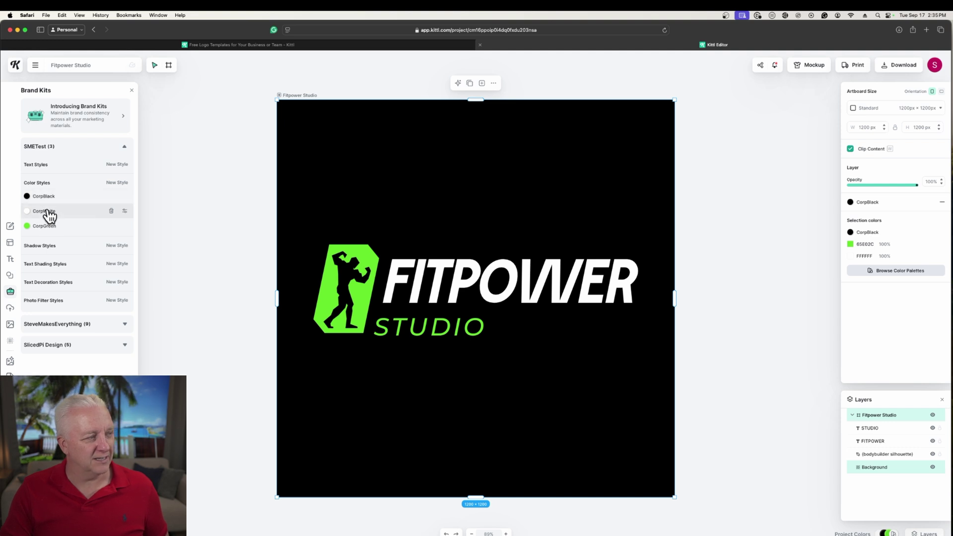
{"action": "left_click", "coordinate": [46, 211]}
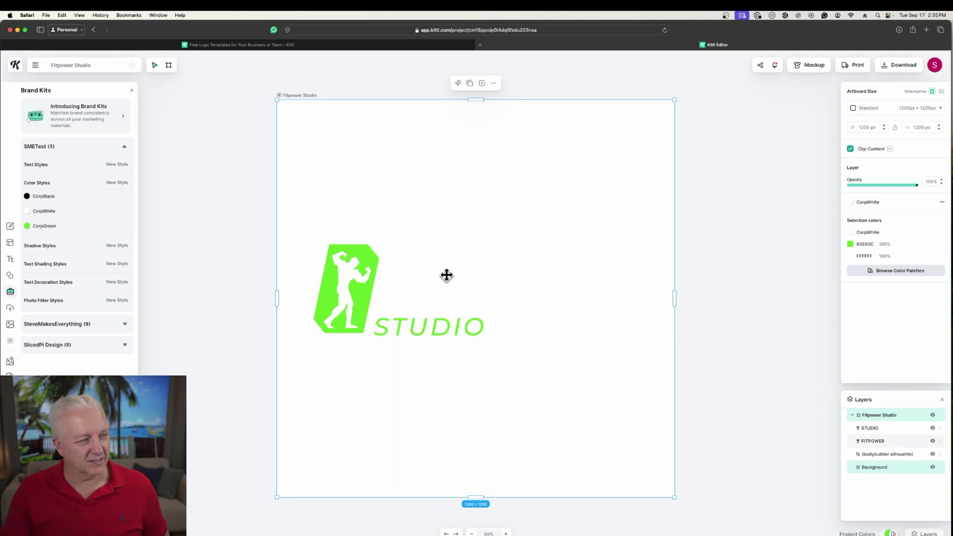
{"action": "key", "text": "super+z"}
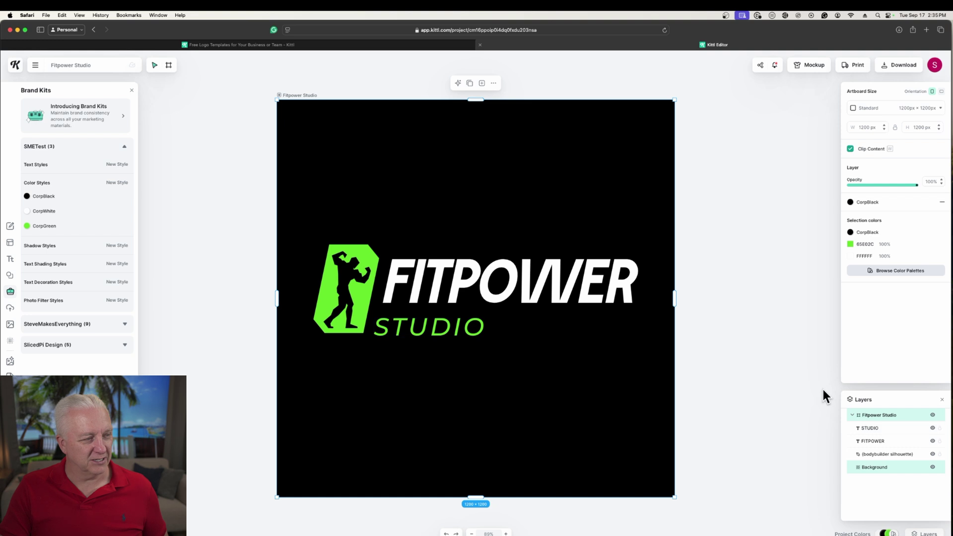
{"action": "left_click", "coordinate": [749, 330]}
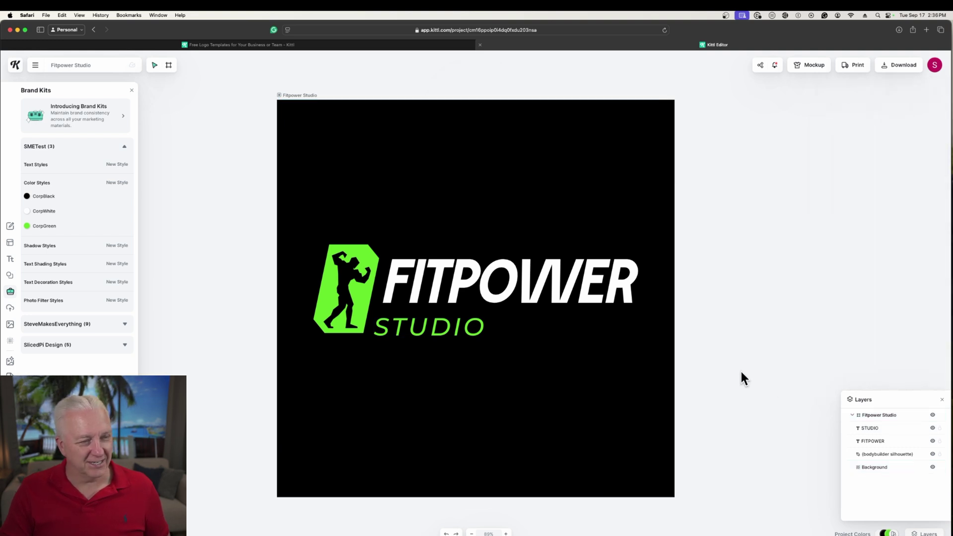
Apply the CorpGreen brand kit style to the FITPOWER text and switch it back to CorpWhite.
{"action": "left_click", "coordinate": [561, 293]}
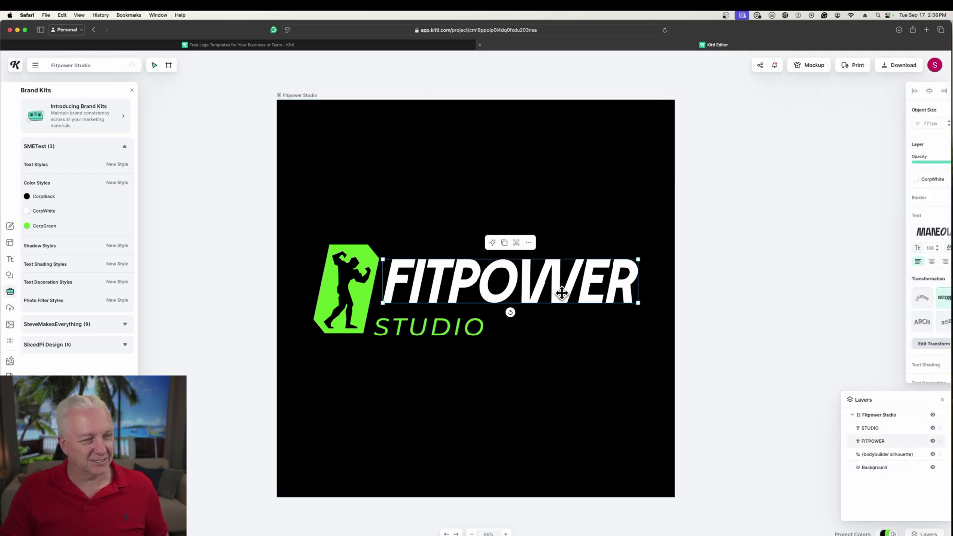
{"action": "left_click", "coordinate": [45, 226]}
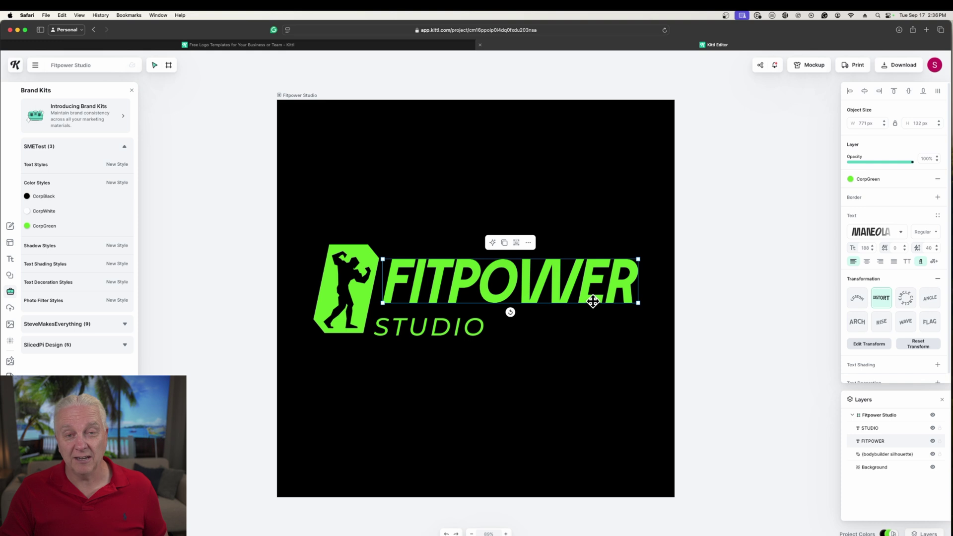
{"action": "left_click", "coordinate": [44, 211]}
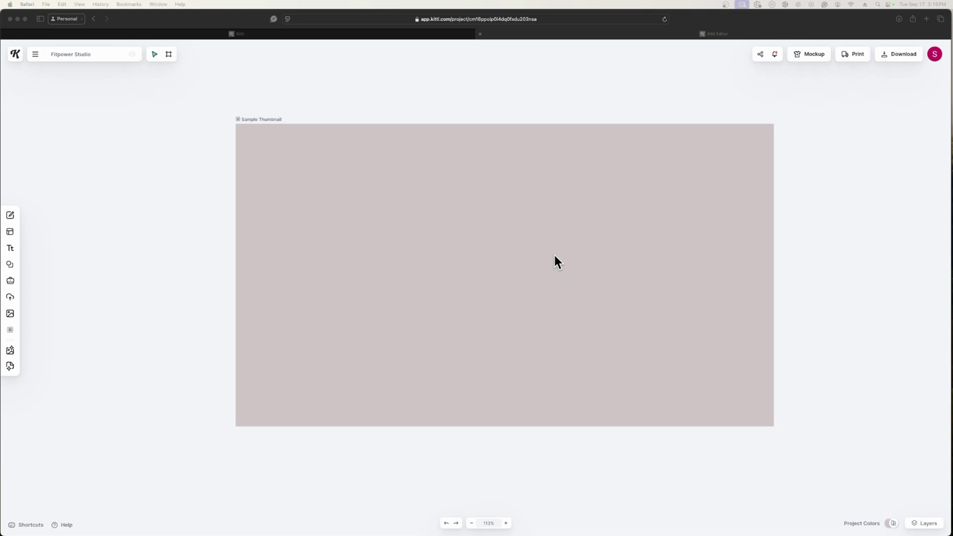
Check the size of the Sample Thumbnail artboard, and deselect it.
{"action": "left_click", "coordinate": [237, 119]}
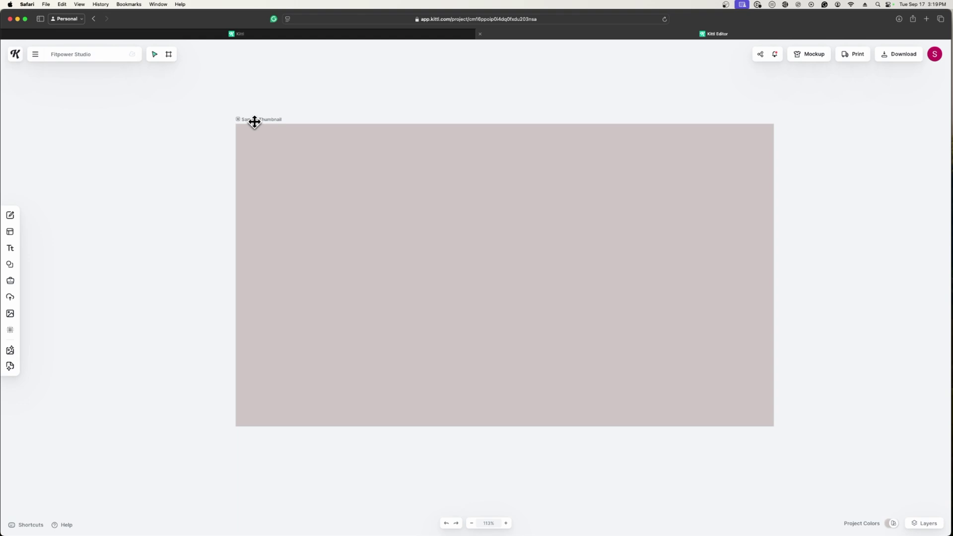
{"action": "left_click", "coordinate": [257, 119]}
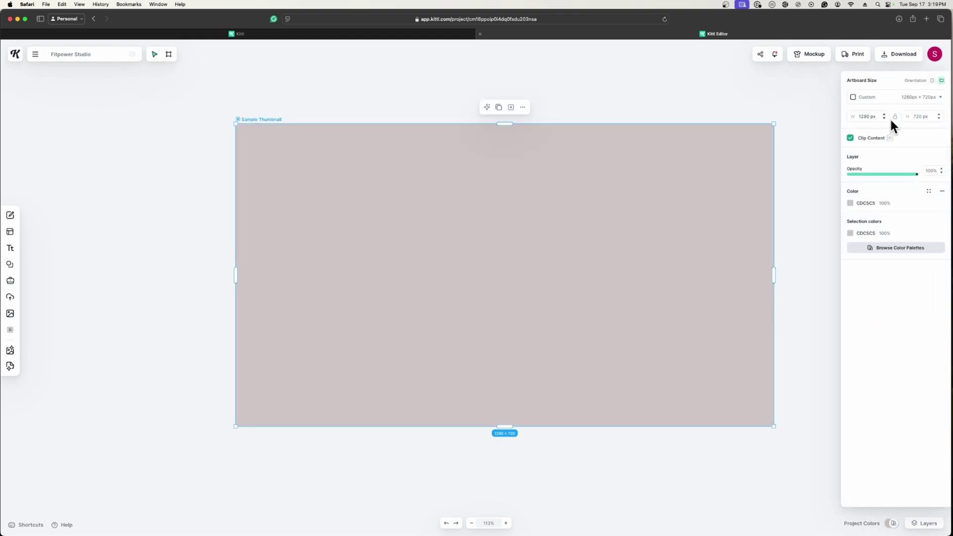
{"action": "left_click", "coordinate": [66, 207]}
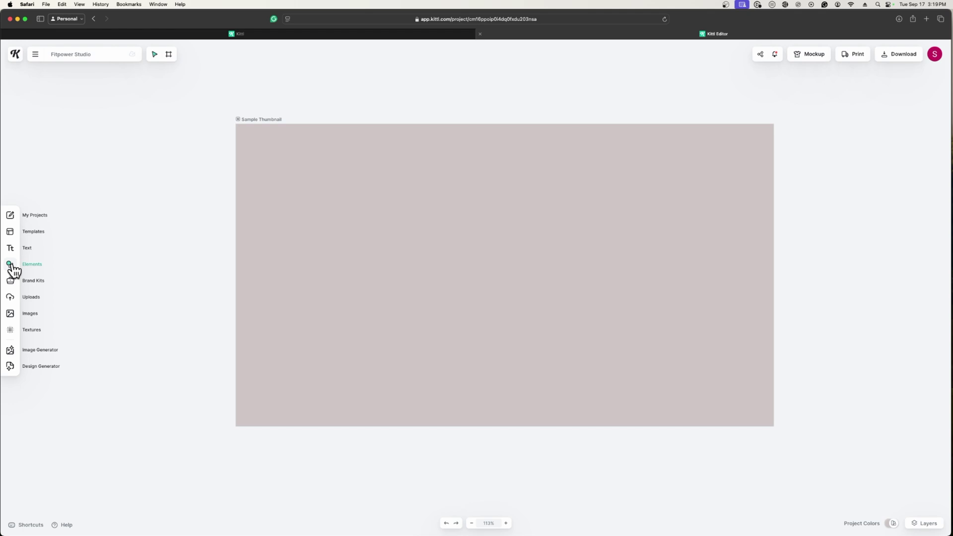
Add a basic square to the Sample Thumbnail artboard and stretch it to 1280 × 720 px to cover the artboard.
{"action": "left_click", "coordinate": [11, 266]}
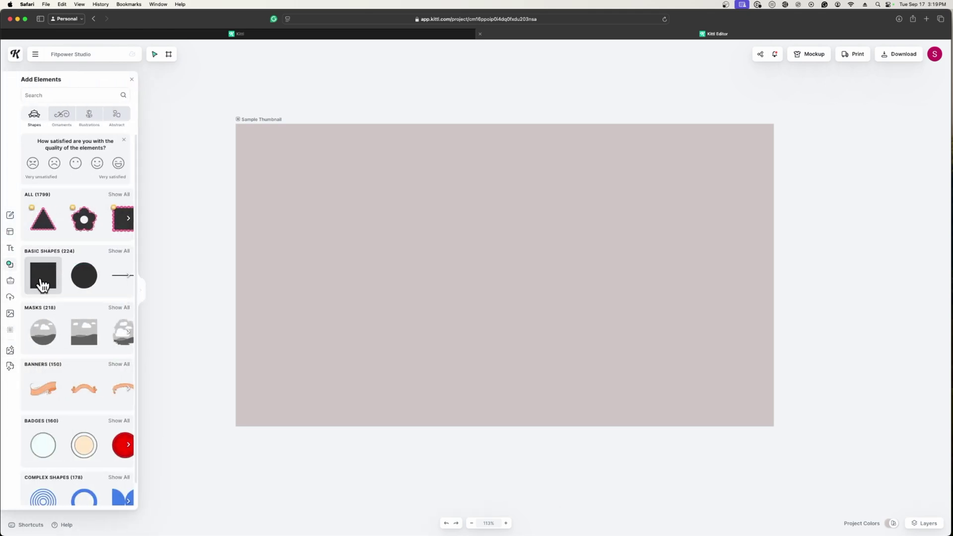
{"action": "left_click", "coordinate": [42, 278]}
{"action": "left_click_drag", "start_coordinate": [449, 258], "coordinate": [294, 179]}
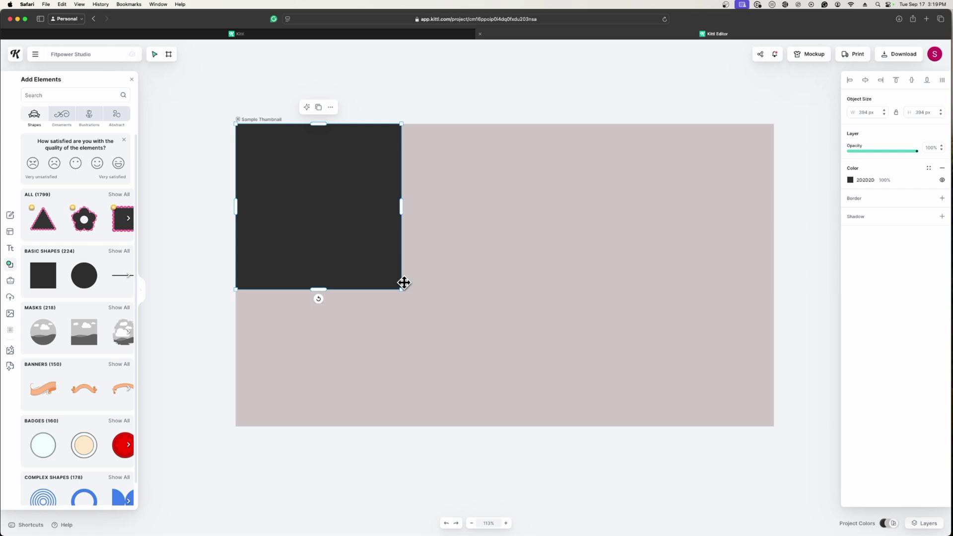
{"action": "left_click_drag", "start_coordinate": [405, 292], "coordinate": [507, 459]}
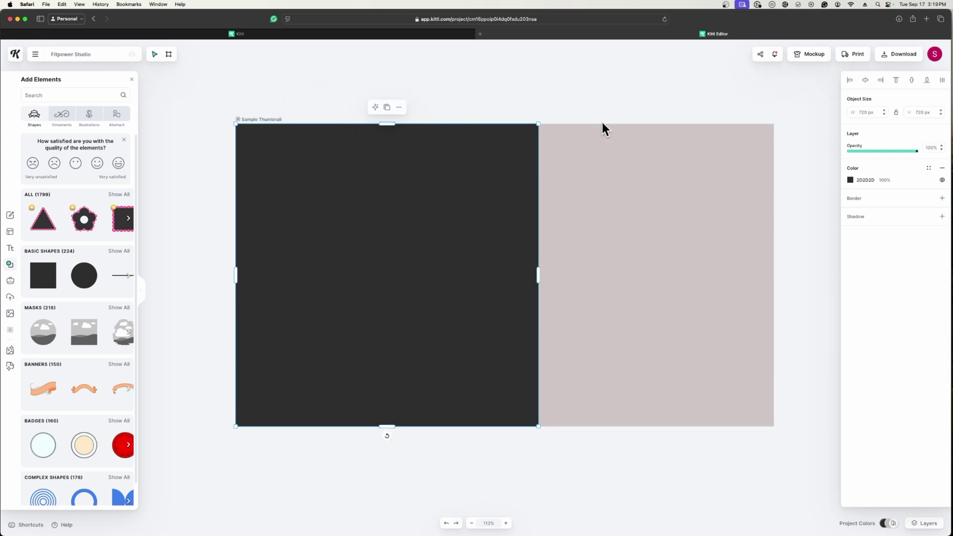
{"action": "left_click_drag", "start_coordinate": [545, 273], "coordinate": [774, 273]}
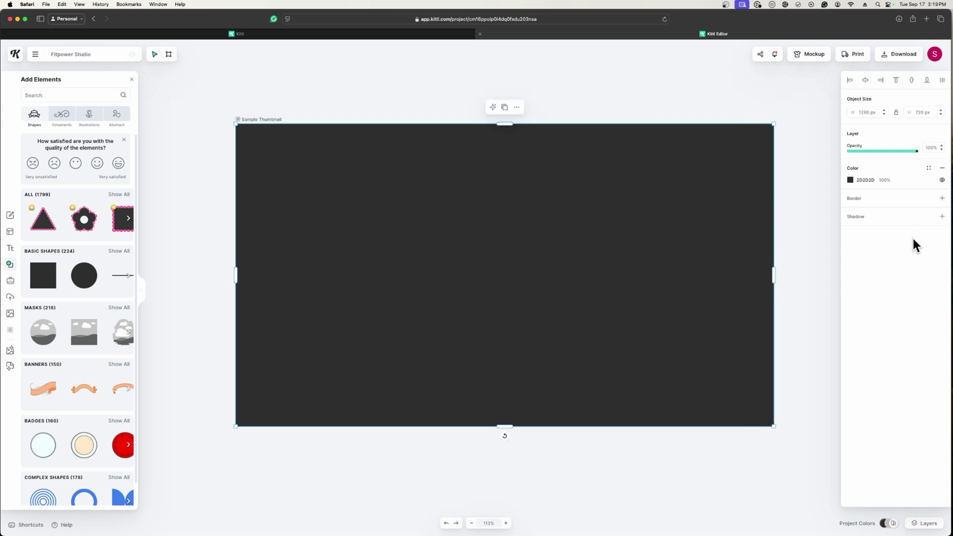
Fill the rectangle with a radial gradient that runs from D6C2C2 at the center to black at the edges.
{"action": "left_click", "coordinate": [851, 182]}
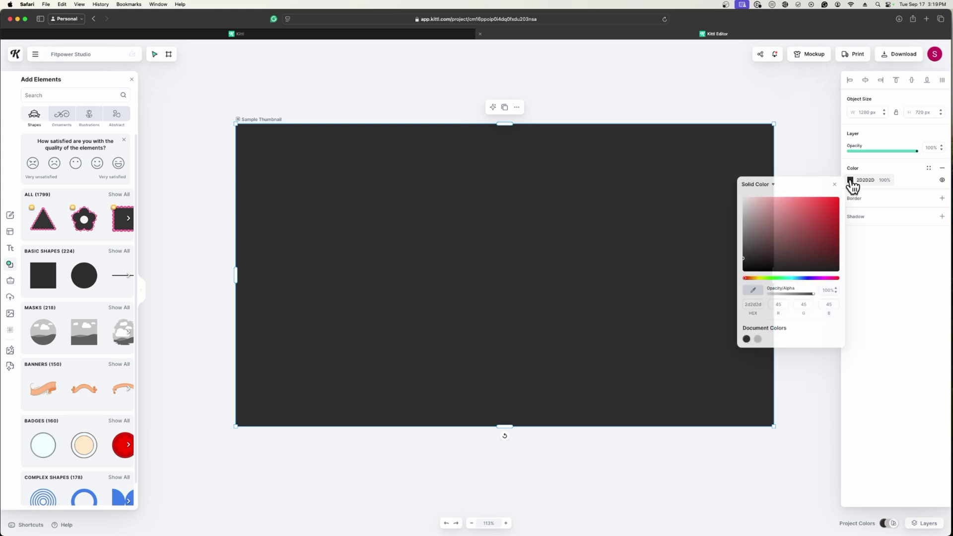
{"action": "left_click", "coordinate": [769, 185]}
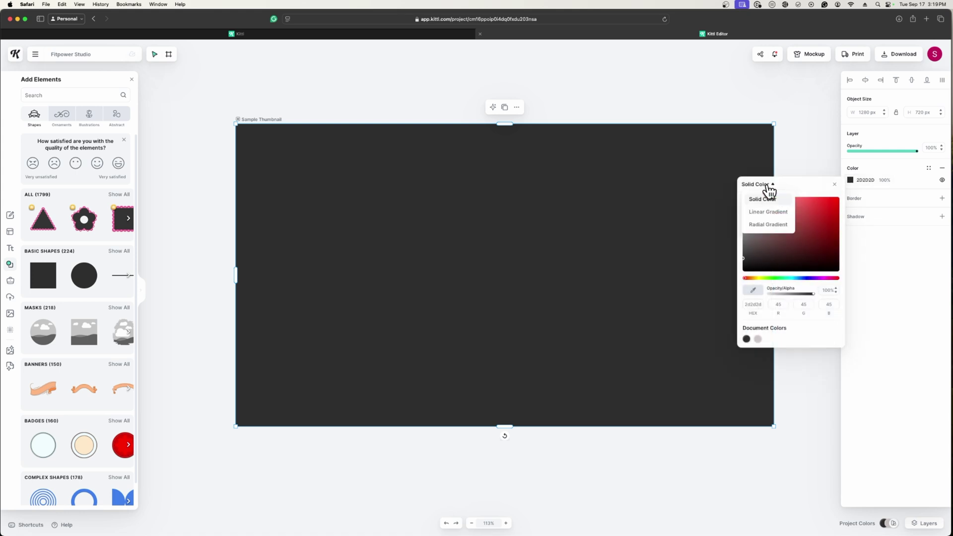
{"action": "left_click", "coordinate": [768, 224]}
{"action": "mouse_move", "coordinate": [749, 233]}
{"action": "left_mouse_down"}
{"action": "mouse_move", "coordinate": [755, 243]}
{"action": "mouse_move", "coordinate": [752, 229]}
{"action": "left_mouse_up"}
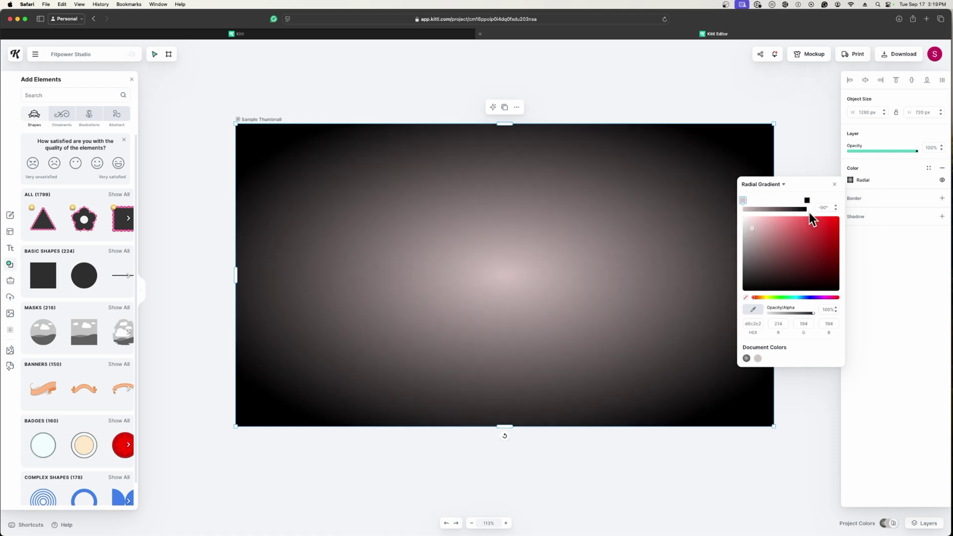
Recolor the rectangle's radial gradient to run from light blue-gray C2C9D6 at the center to blue 1A28C7 at the edges.
{"action": "left_click", "coordinate": [809, 298]}
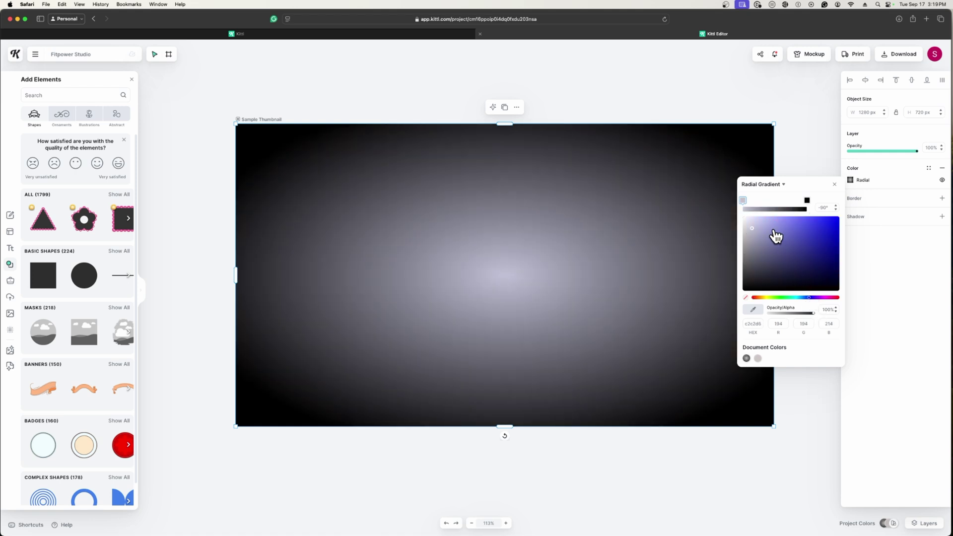
{"action": "left_click", "coordinate": [804, 297]}
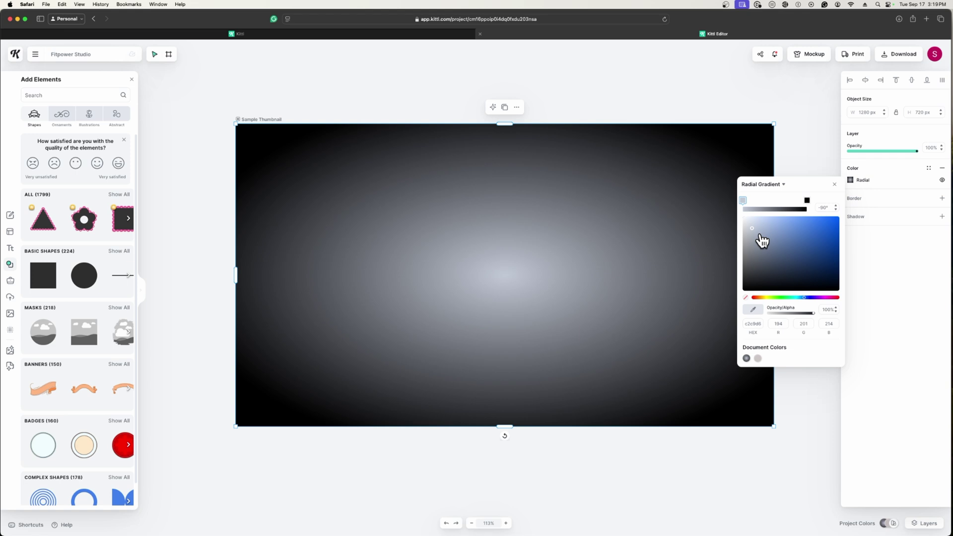
{"action": "left_click", "coordinate": [805, 201]}
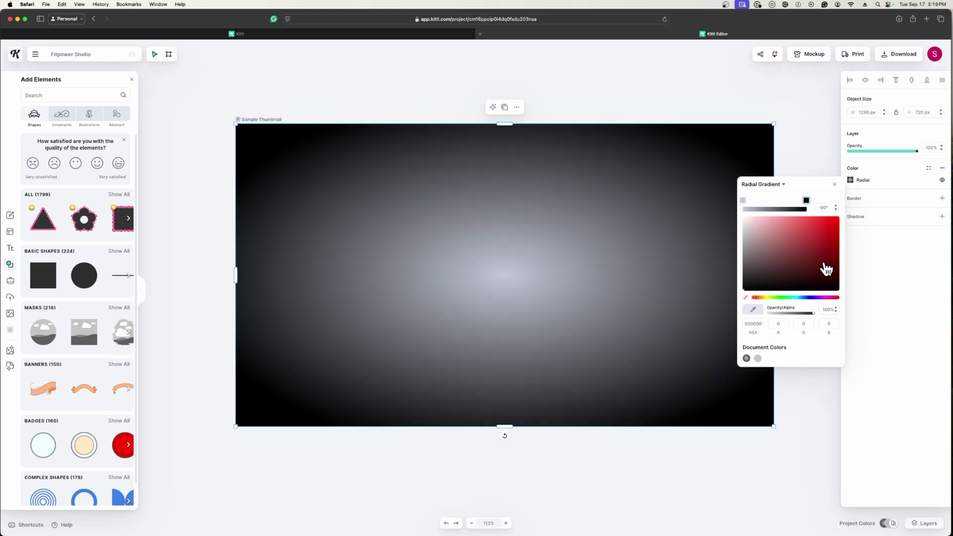
{"action": "left_click", "coordinate": [808, 297]}
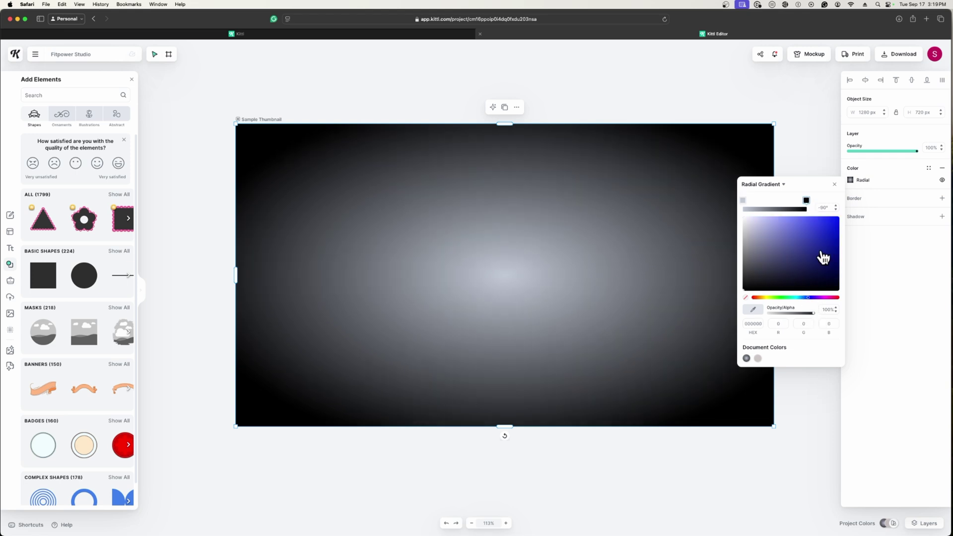
{"action": "left_click", "coordinate": [827, 236]}
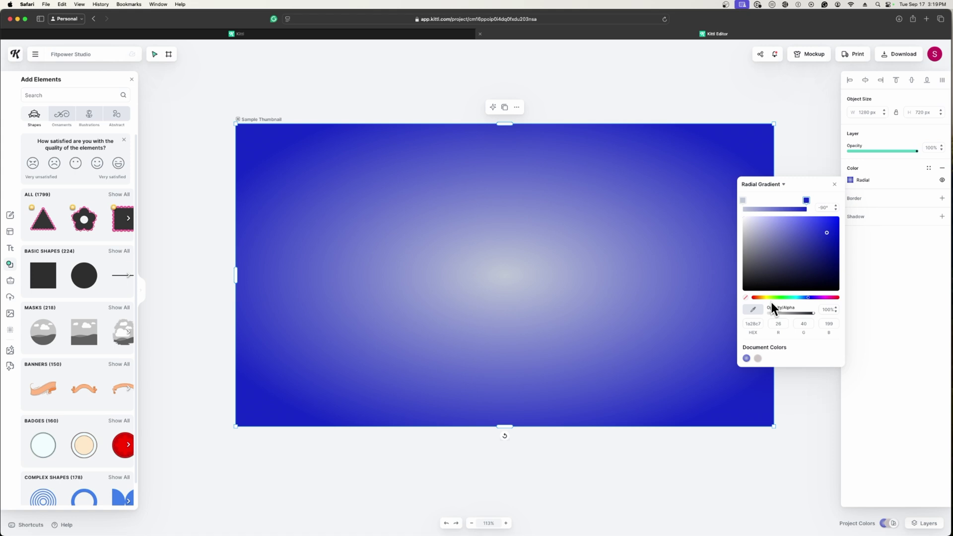
{"action": "left_click", "coordinate": [608, 276]}
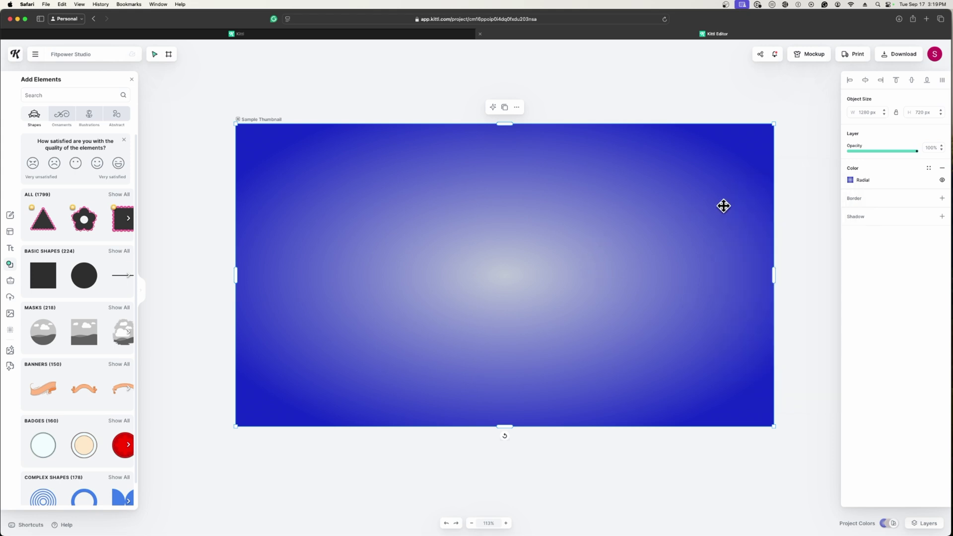
Add a border to the rectangle using the SME Thumbnail Border Color brand style, with a border weight of 24.10.
{"action": "left_click", "coordinate": [857, 198]}
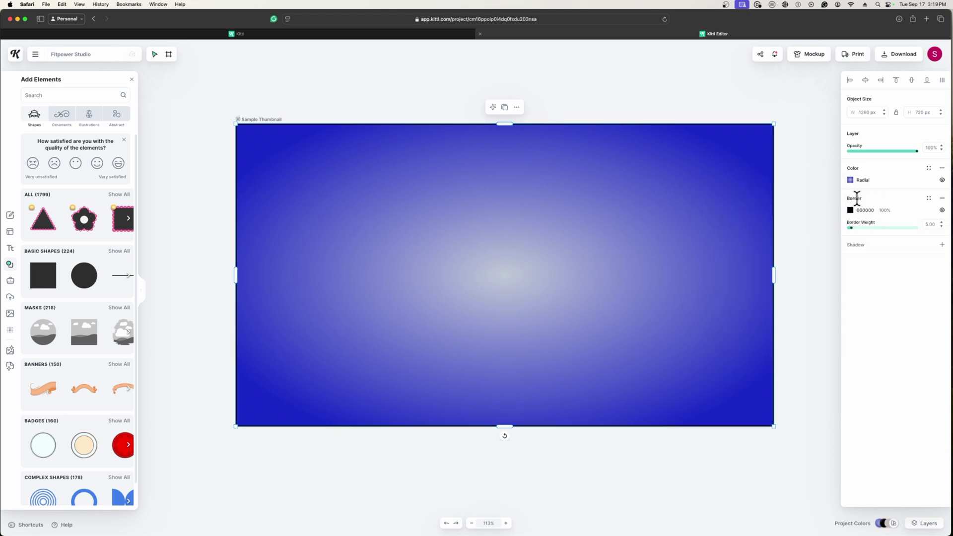
{"action": "left_click", "coordinate": [929, 198]}
{"action": "left_click", "coordinate": [863, 269]}
{"action": "left_click_drag", "start_coordinate": [853, 221], "coordinate": [865, 212]}
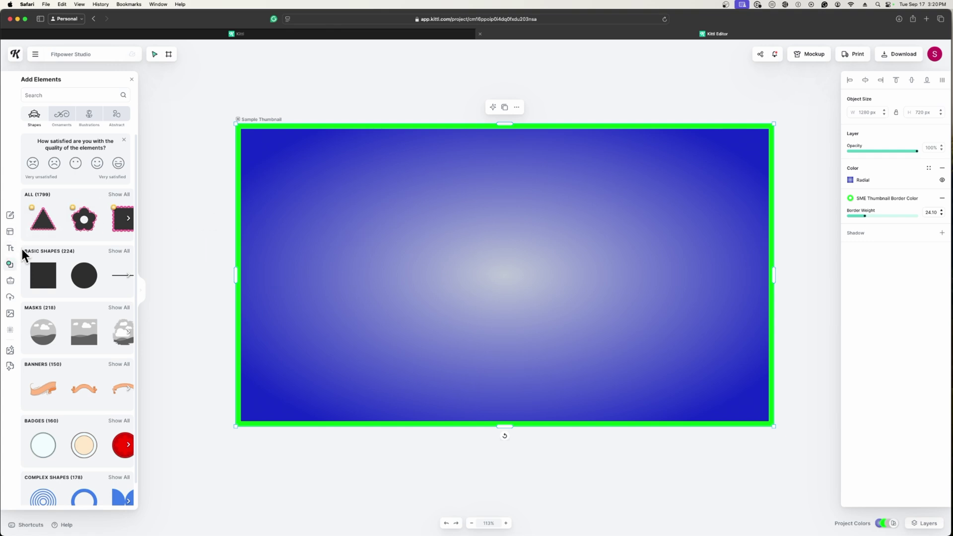
Paste the copied cutout photo of the man into the artboard's lower-left corner and enlarge it to about 624 px wide.
{"action": "left_click", "coordinate": [10, 297]}
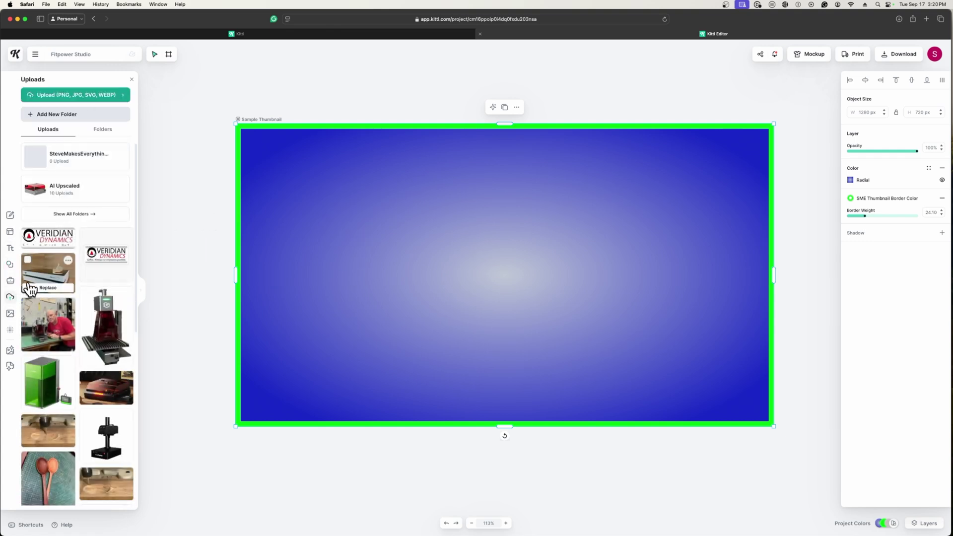
{"action": "left_click", "coordinate": [176, 291]}
{"action": "left_click", "coordinate": [489, 265]}
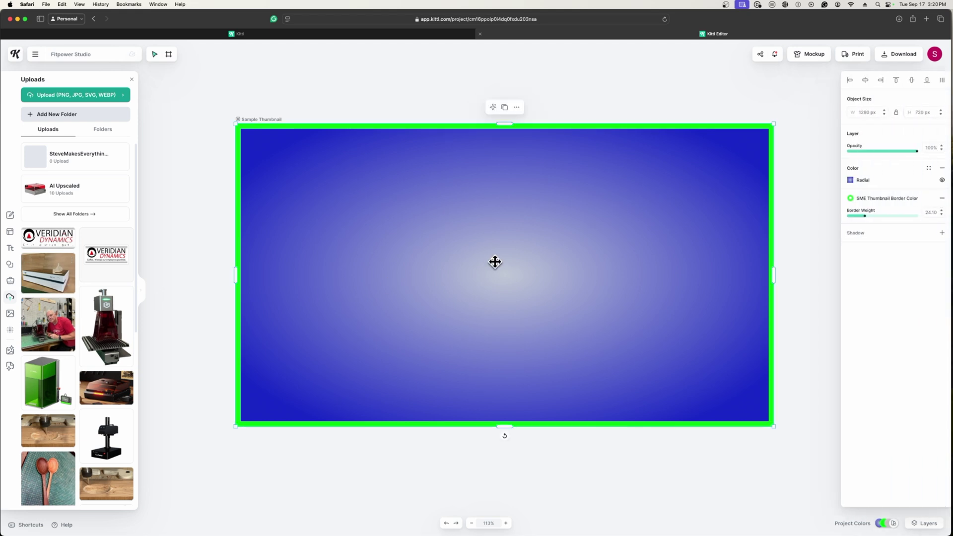
{"action": "key", "text": "super+v"}
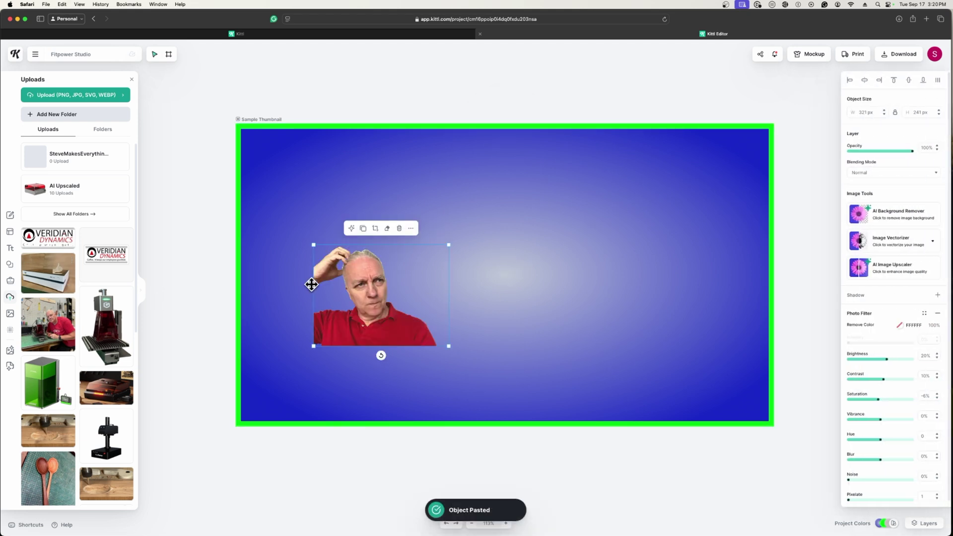
{"action": "left_click_drag", "start_coordinate": [355, 289], "coordinate": [276, 367]}
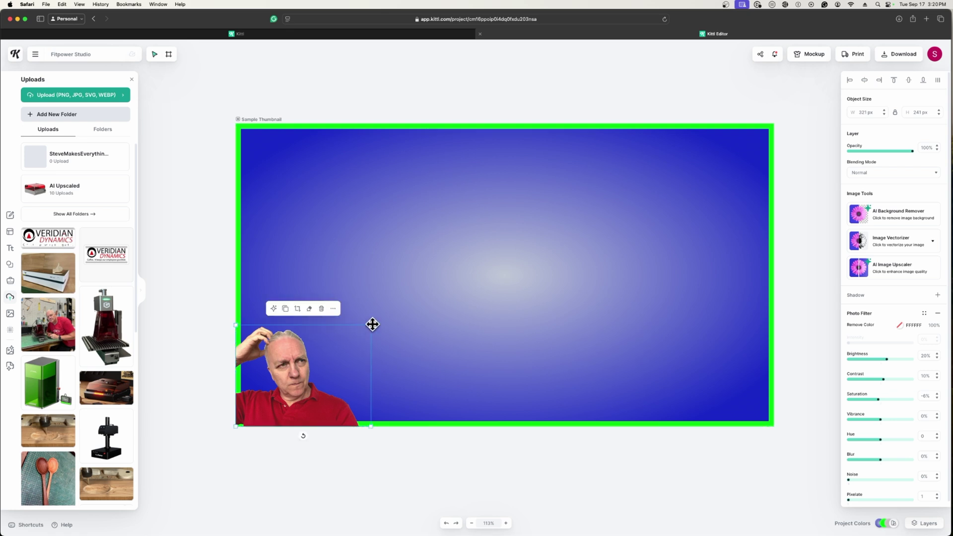
{"action": "left_click_drag", "start_coordinate": [372, 325], "coordinate": [498, 230]}
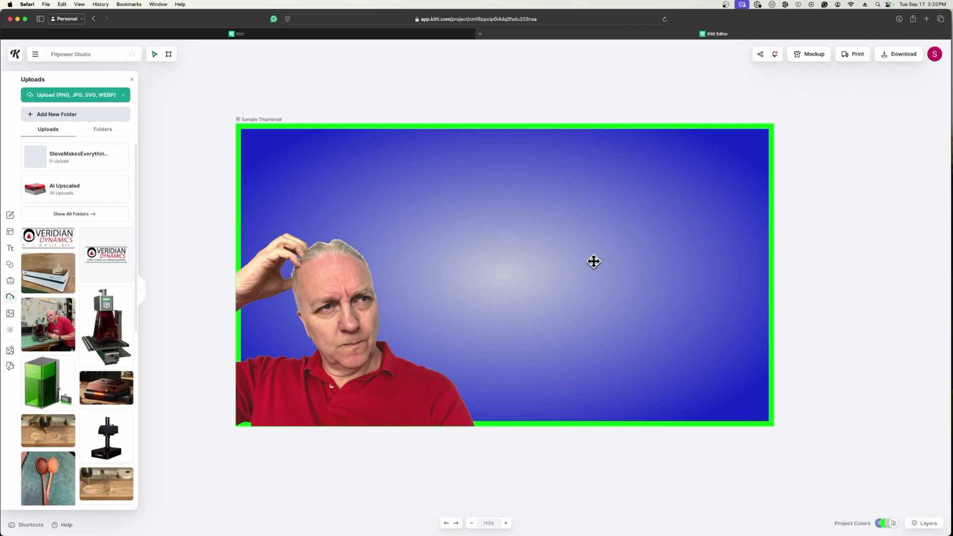
Add a shadow to the man's photo using the SME Thumbnail Shadows brand style.
{"action": "mouse_move", "coordinate": [845, 323]}
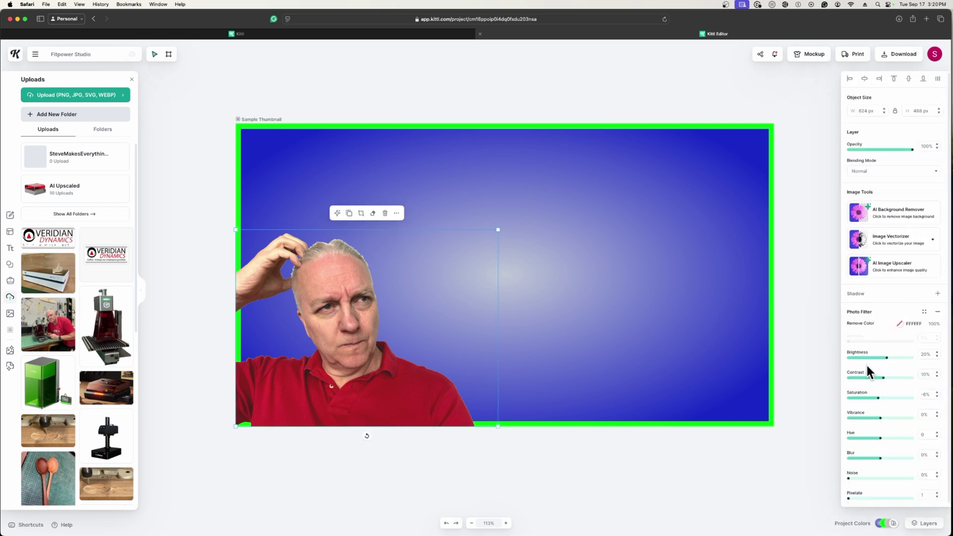
{"action": "left_click", "coordinate": [864, 293]}
{"action": "left_click", "coordinate": [925, 292]}
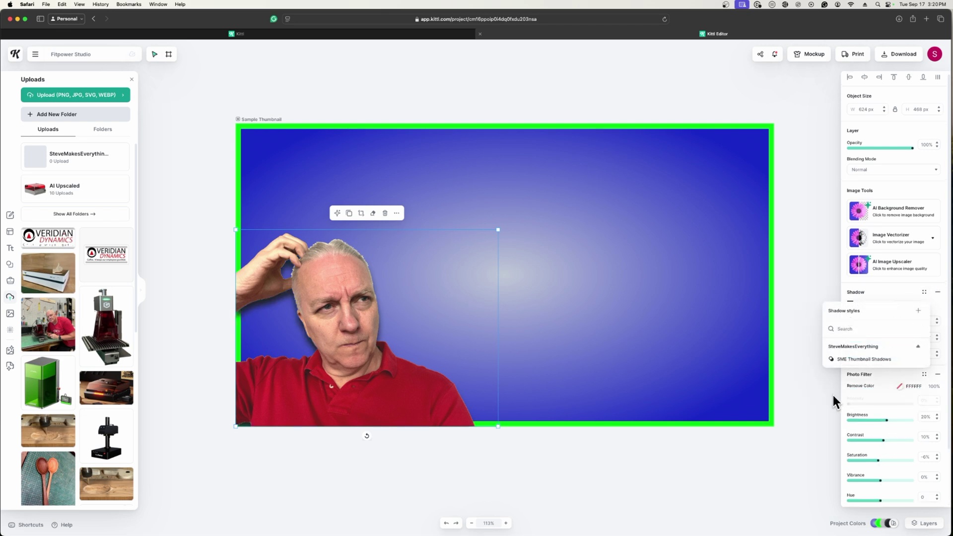
{"action": "left_click", "coordinate": [847, 361]}
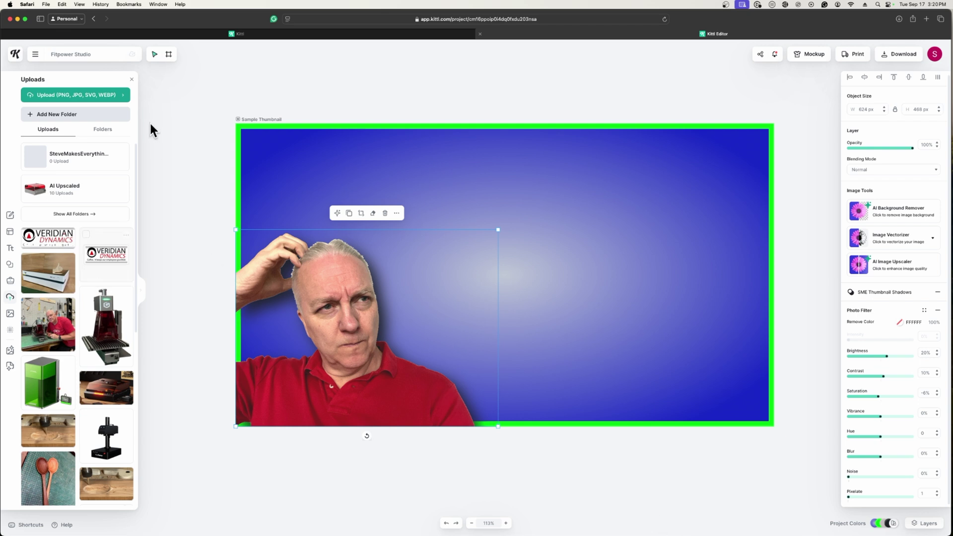
Add a headline reading "WHAT ON EARTH ARE BRAND" to the artboard, correcting the spelling of EARTH.
{"action": "left_click", "coordinate": [11, 249]}
{"action": "left_click", "coordinate": [417, 174]}
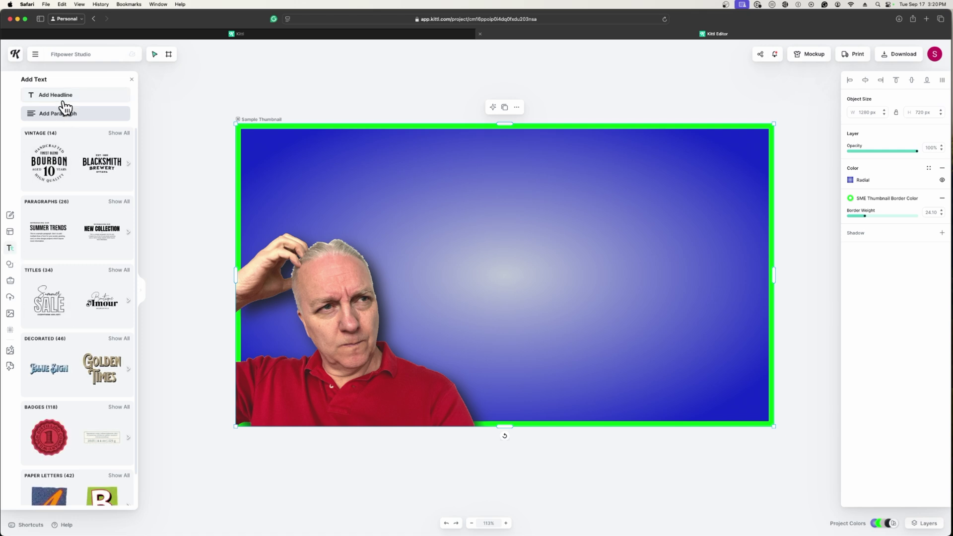
{"action": "left_click", "coordinate": [92, 97]}
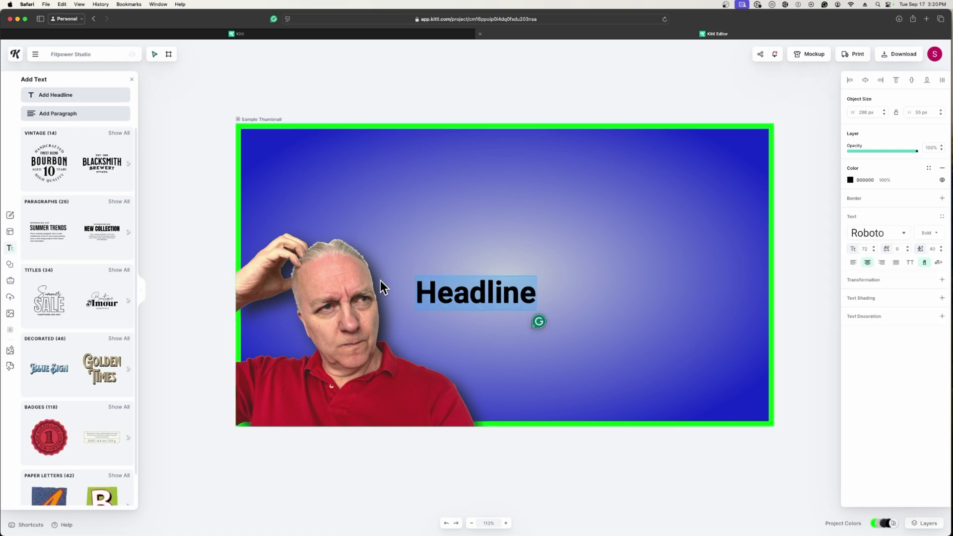
{"action": "type", "text": "WHA"}
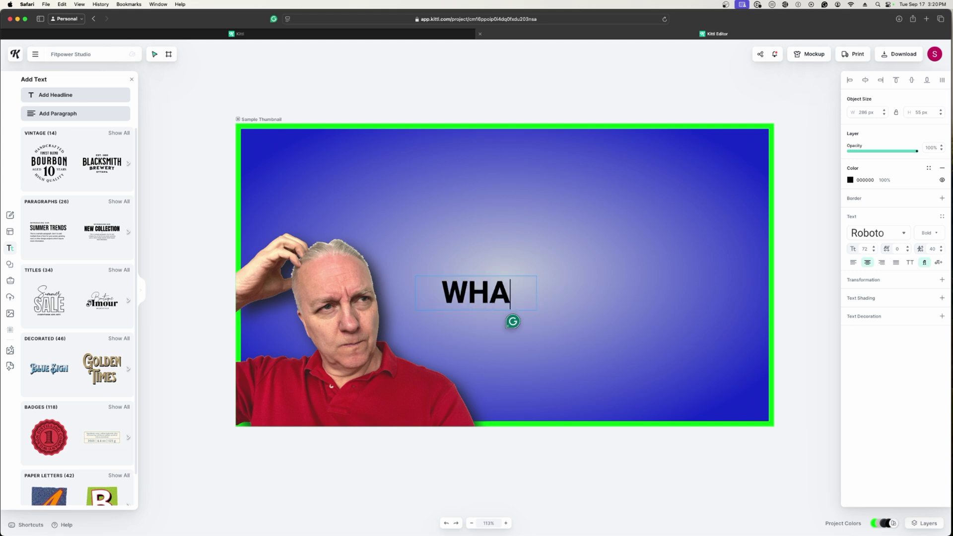
{"action": "type", "text": "T ON ER"}
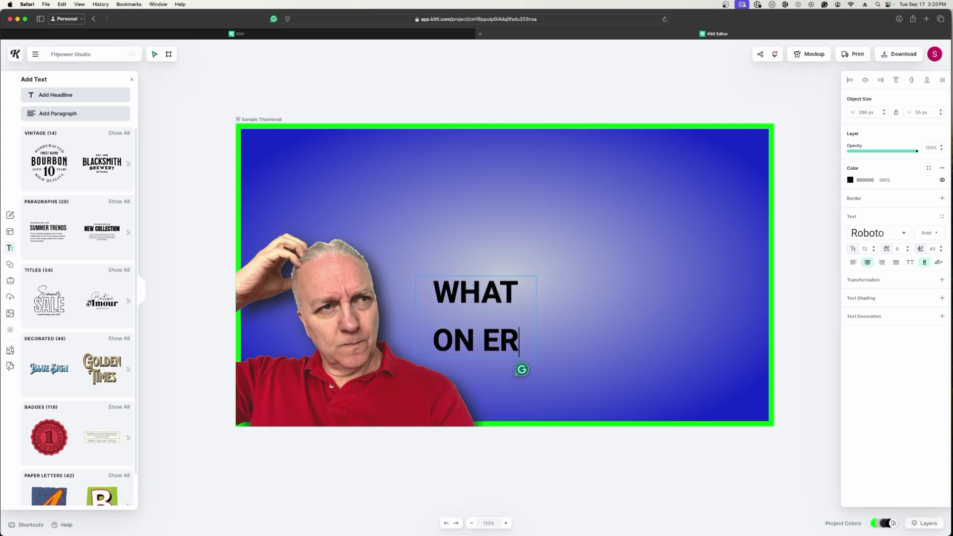
{"action": "type", "text": "ATH ARE DOIN"}
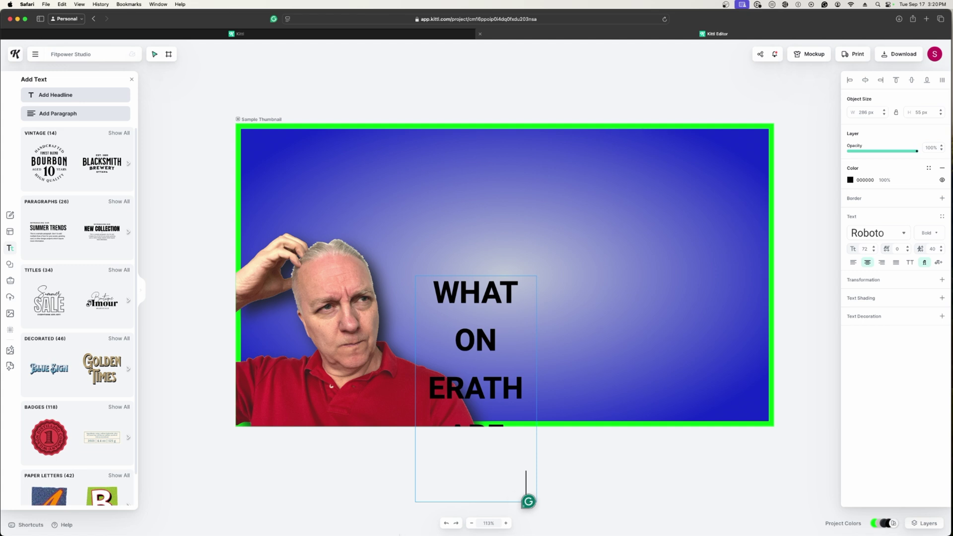
{"action": "left_click_drag", "start_coordinate": [478, 380], "coordinate": [439, 382]}
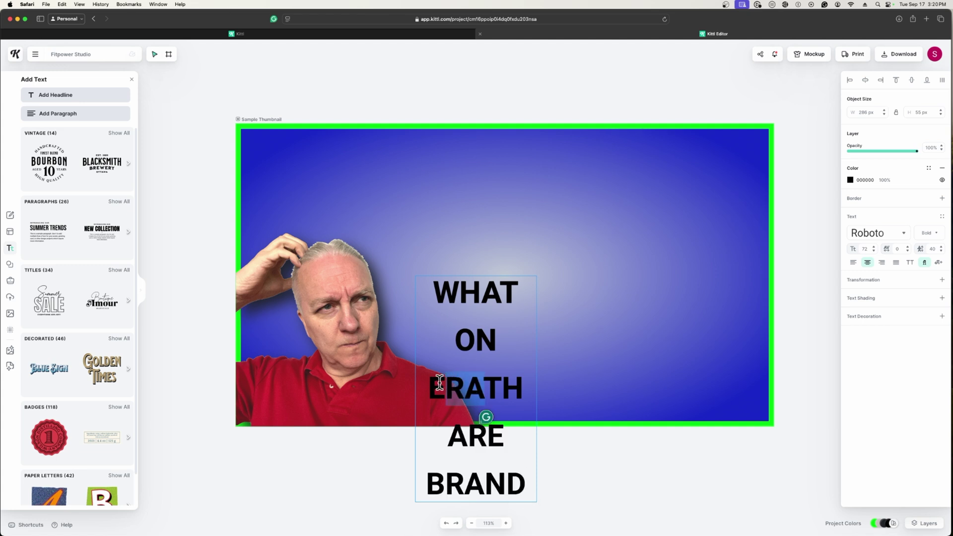
{"action": "type", "text": "AR"}
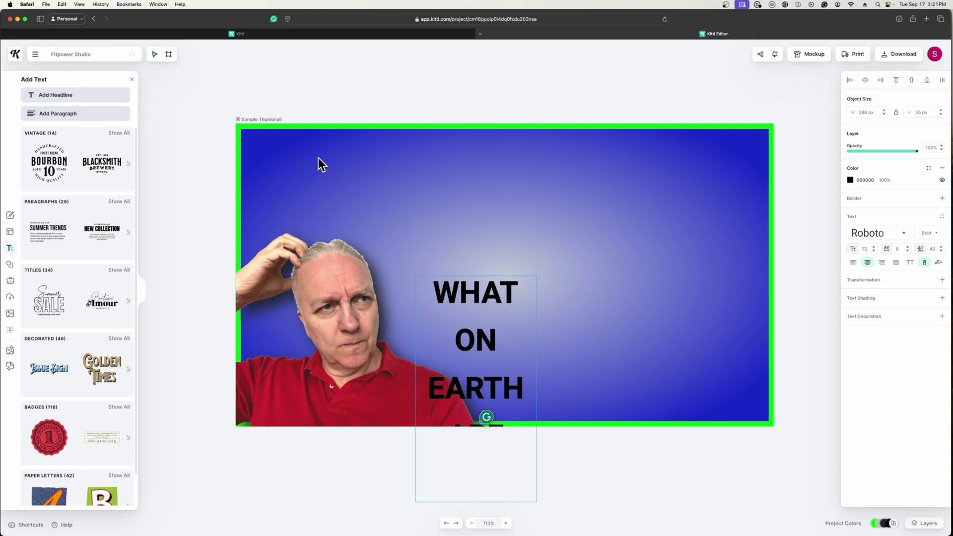
{"action": "key", "text": "Escape"}
Place the headline above the photo with its text box widened to 883 px, and complete its last word as "BRANDS?".
{"action": "left_click_drag", "start_coordinate": [487, 294], "coordinate": [360, 165]}
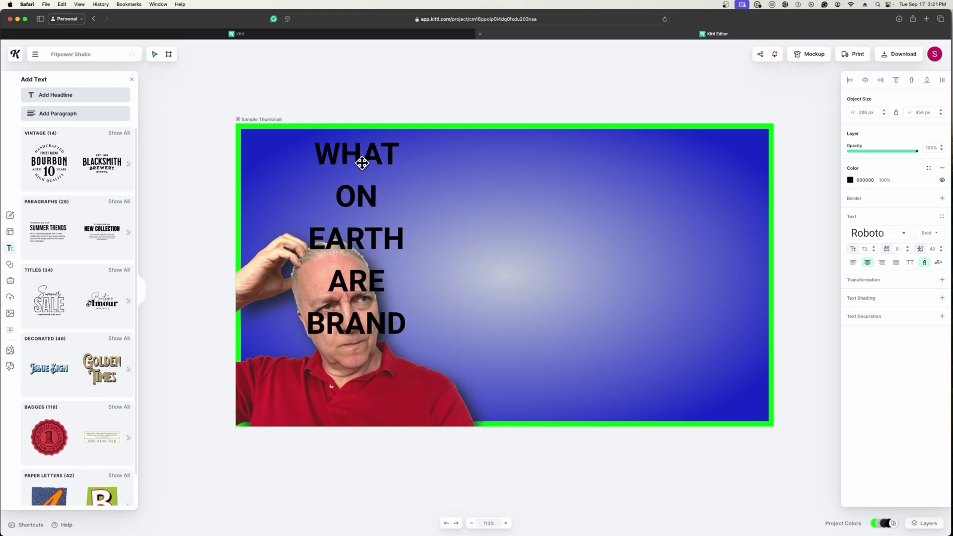
{"action": "left_click_drag", "start_coordinate": [408, 244], "coordinate": [660, 239]}
{"action": "left_click_drag", "start_coordinate": [452, 162], "coordinate": [390, 167]}
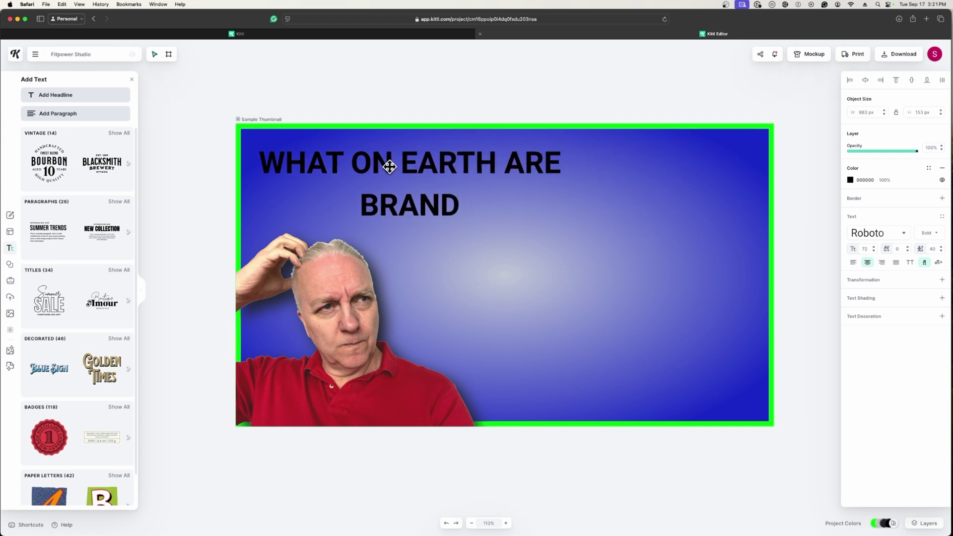
{"action": "double_click", "coordinate": [454, 203]}
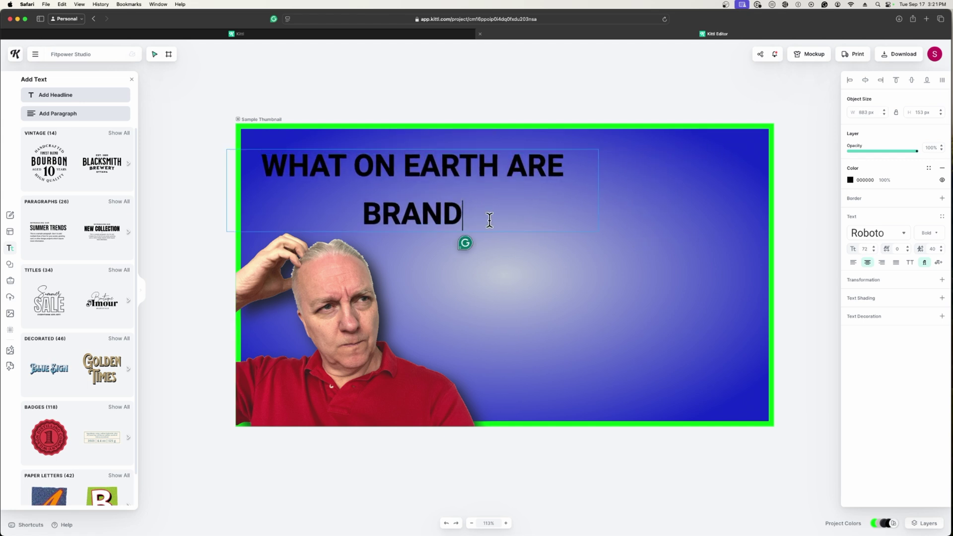
{"action": "type", "text": "S?"}
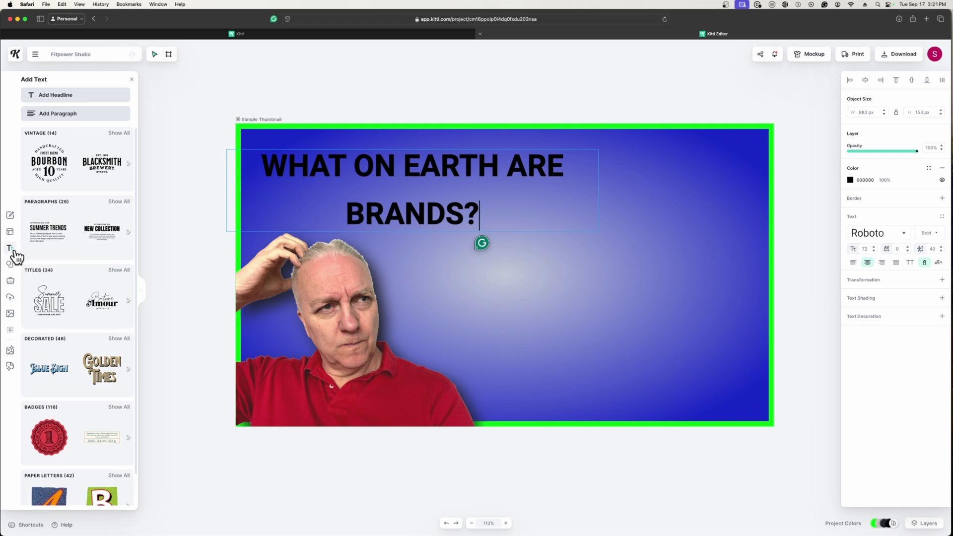
Show the styles saved in the SteveMakesEverything brand kit.
{"action": "left_click", "coordinate": [10, 281]}
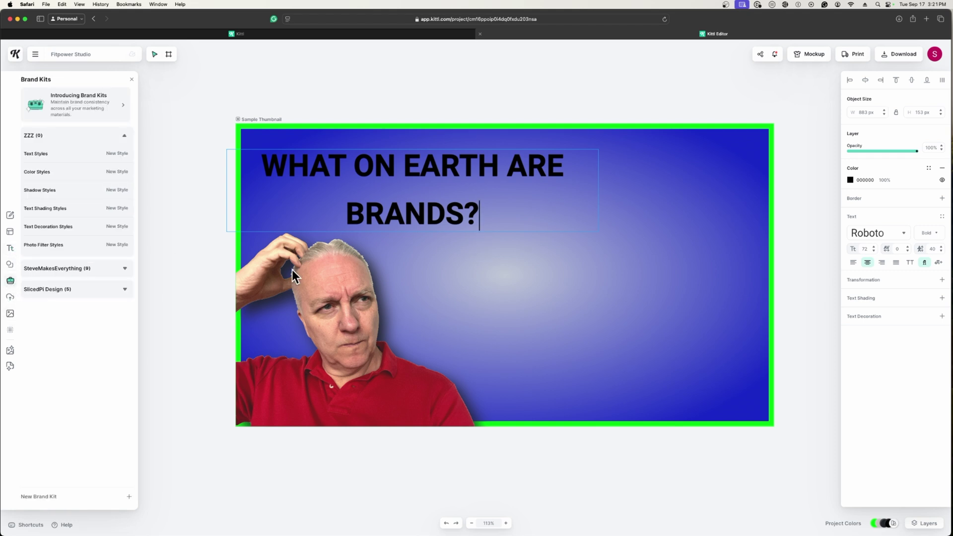
{"action": "left_click", "coordinate": [125, 269]}
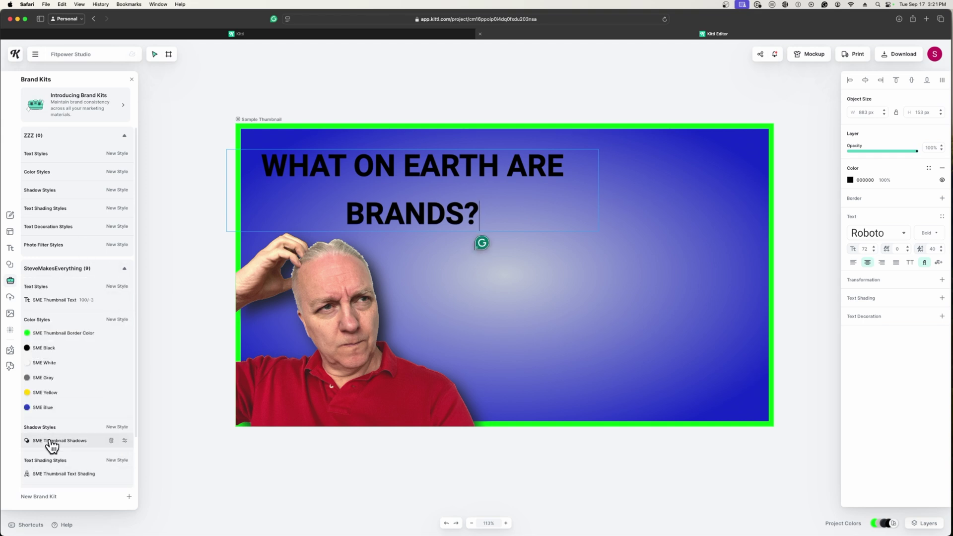